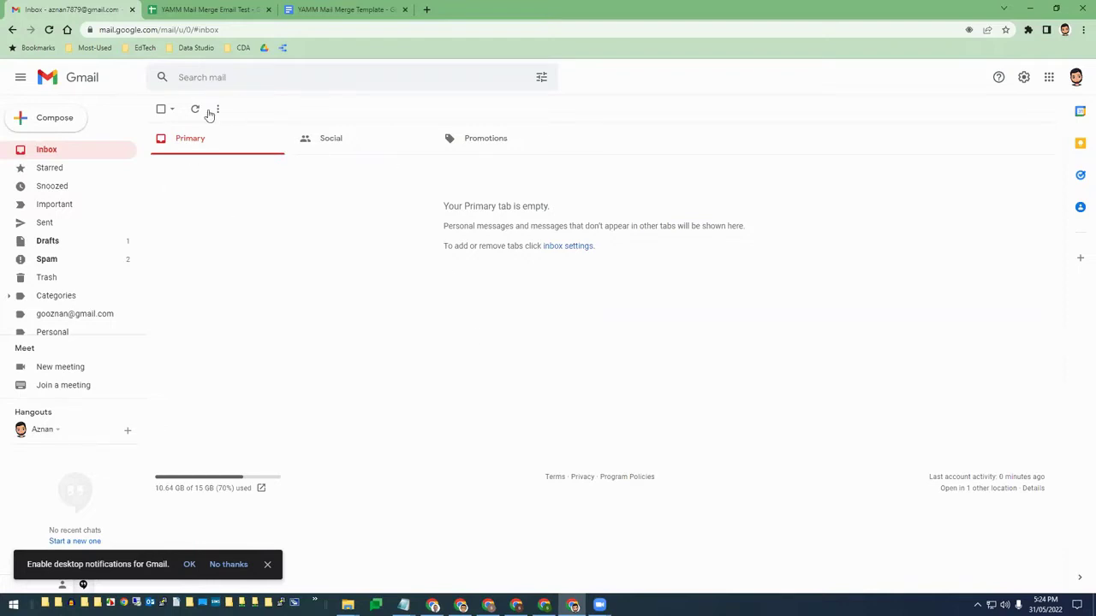
Review the recipient columns in the mail merge sheet and the subject and body text in the YAMM Mail Merge Template document
{"action": "left_click", "coordinate": [184, 9]}
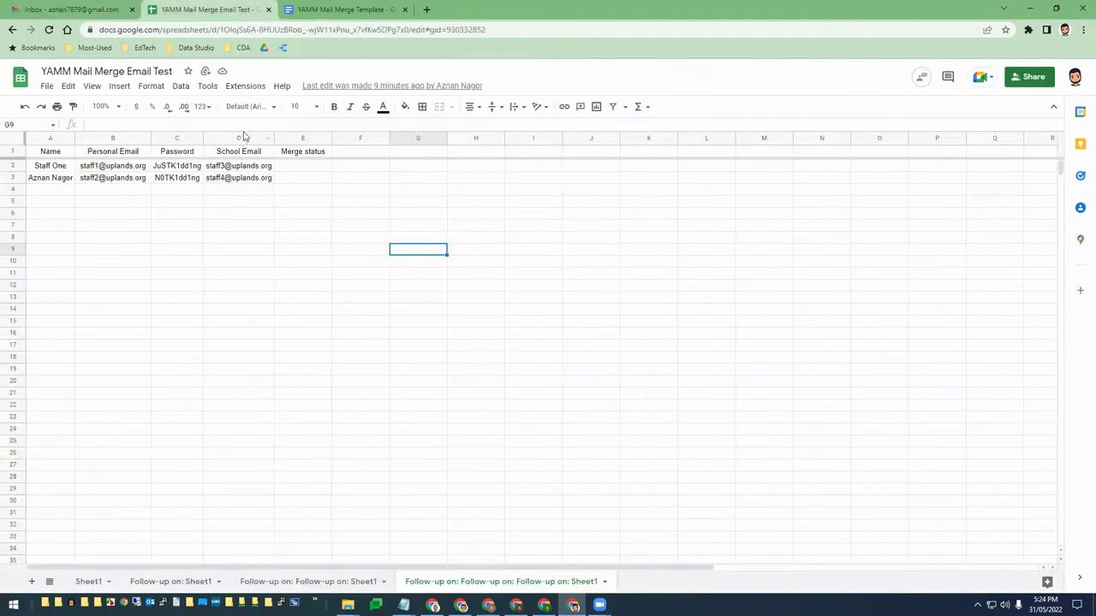
{"action": "left_click", "coordinate": [329, 11]}
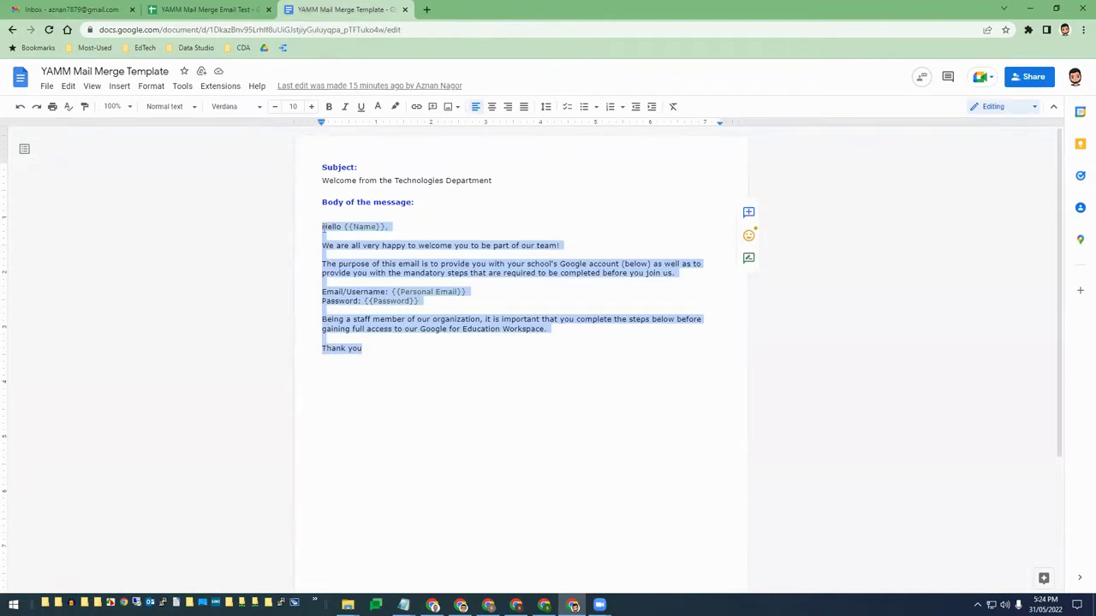
{"action": "left_click", "coordinate": [322, 227]}
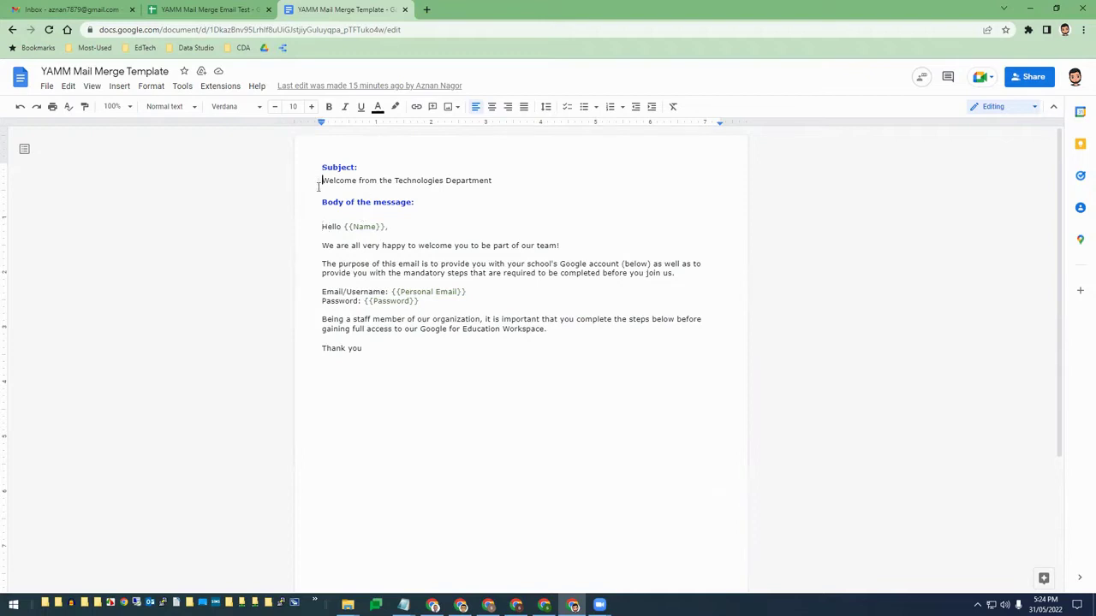
{"action": "left_click_drag", "start_coordinate": [318, 183], "coordinate": [490, 180]}
{"action": "left_click", "coordinate": [77, 9]}
{"action": "left_click", "coordinate": [52, 120]}
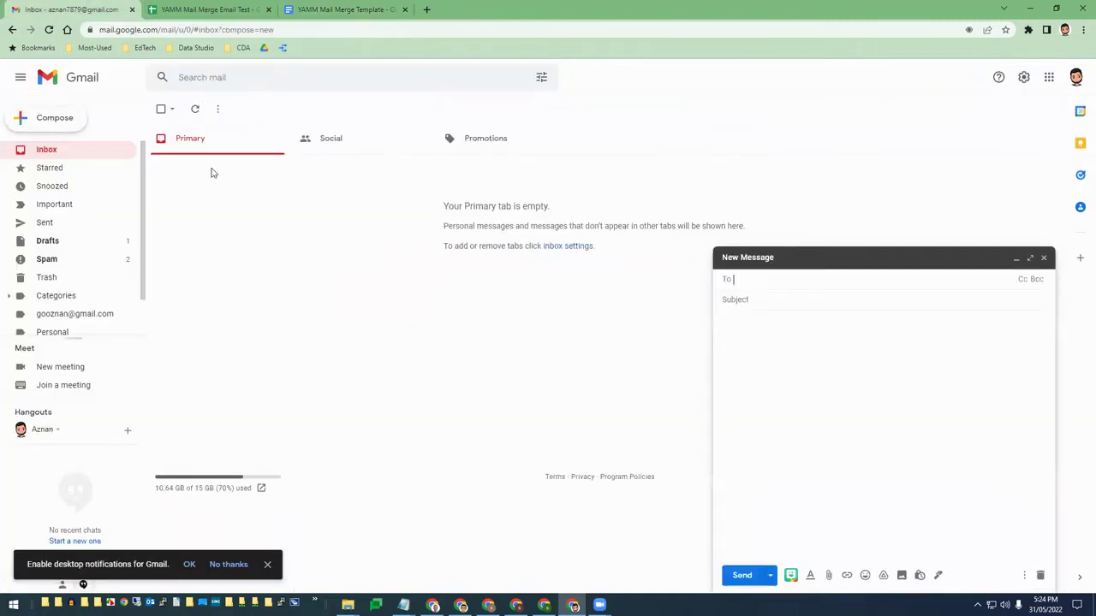
{"action": "left_click", "coordinate": [754, 299]}
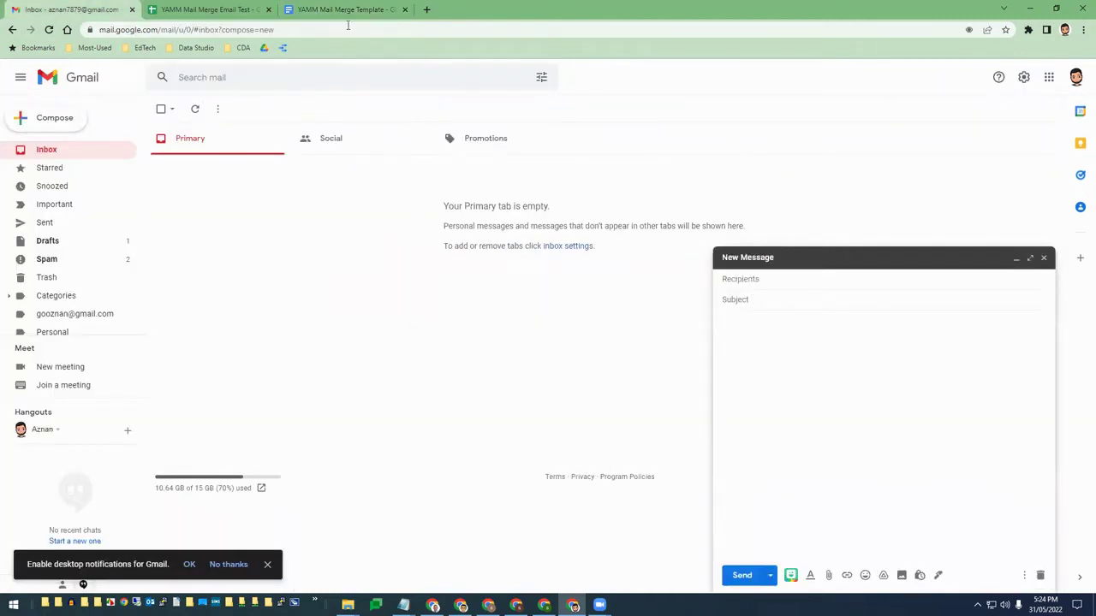
{"action": "left_click", "coordinate": [1044, 257]}
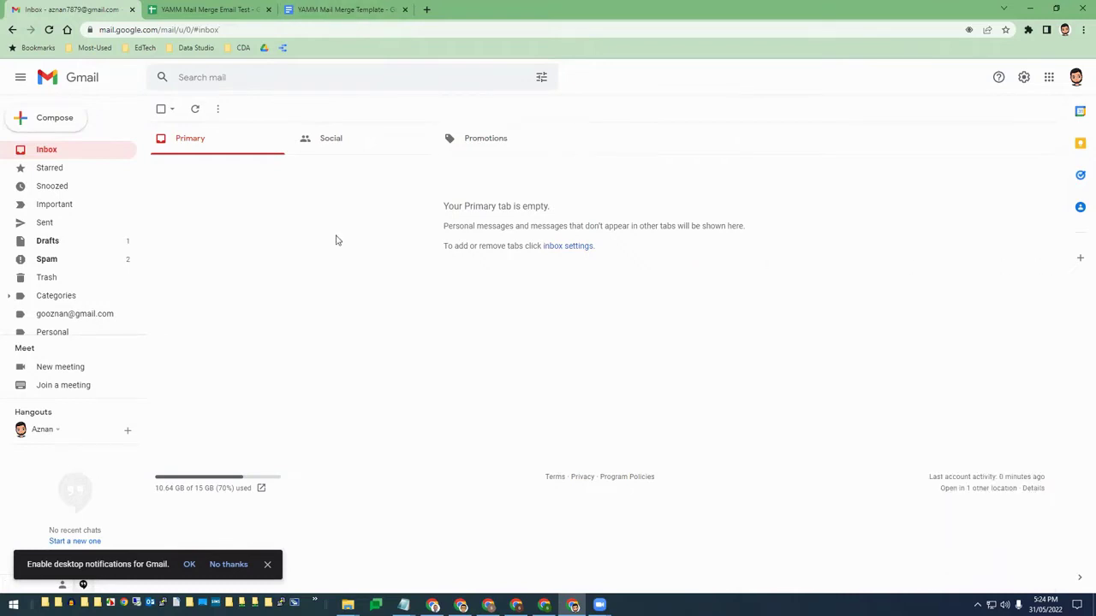
Review the Gmail draft "Welcome from the Technologies Department" with its merge tags, and close it without changes
{"action": "left_click", "coordinate": [47, 242]}
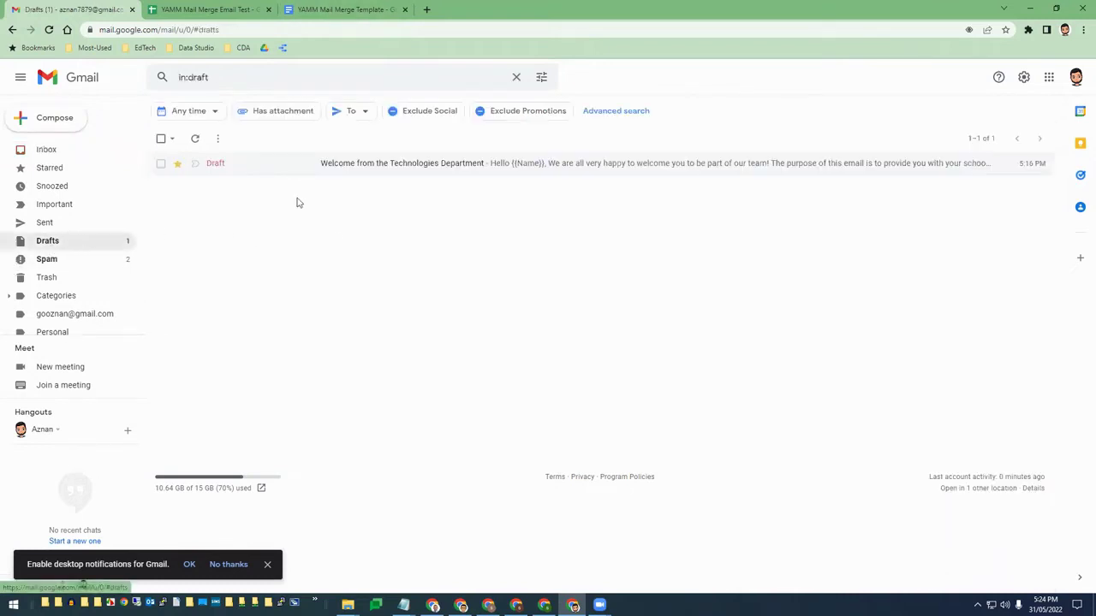
{"action": "left_click", "coordinate": [351, 171]}
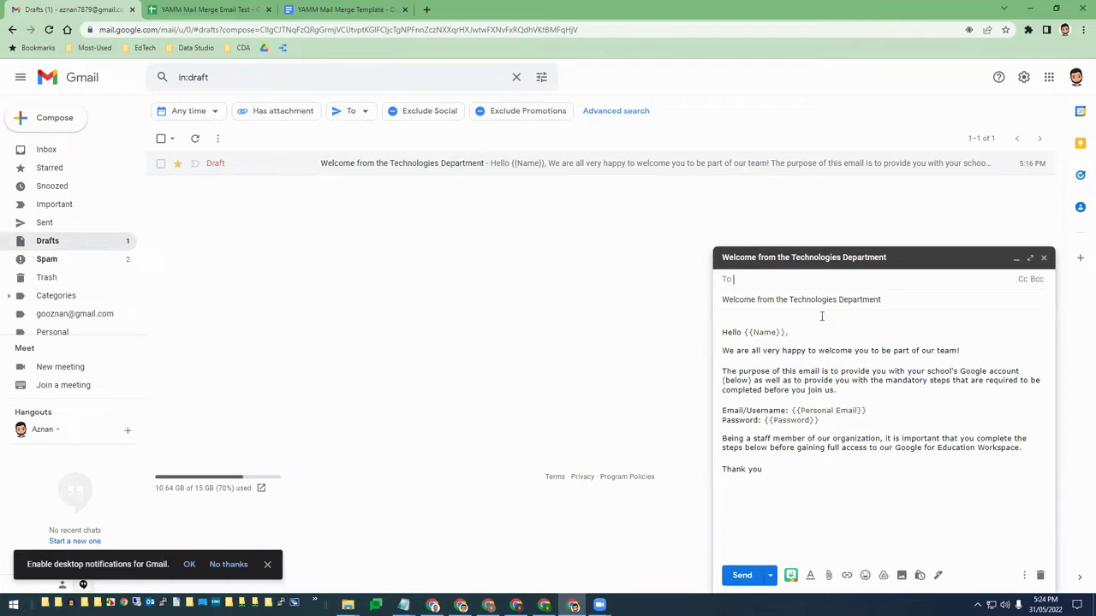
{"action": "left_click", "coordinate": [1043, 257]}
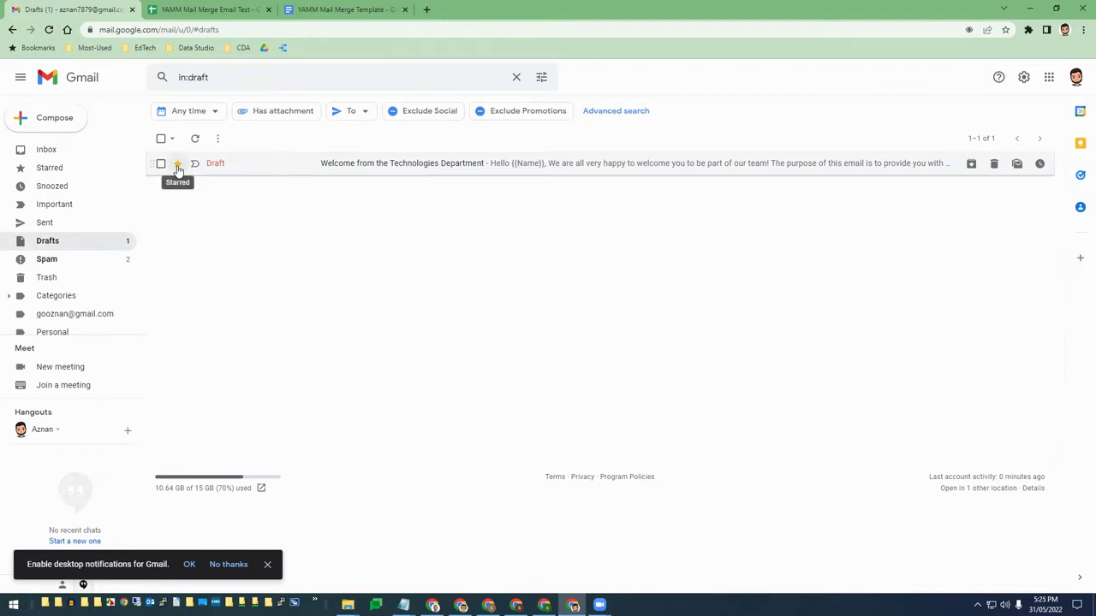
Compare the Personal Email and School Email entries of both recipients in the YAMM Mail Merge Email Test sheet
{"action": "left_click", "coordinate": [208, 9]}
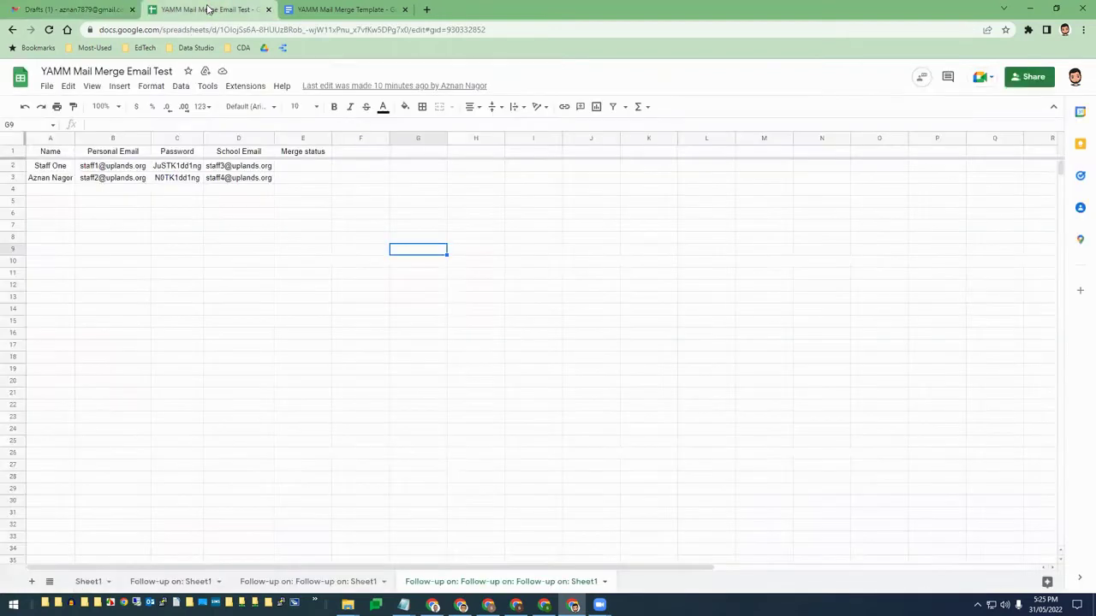
{"action": "left_click", "coordinate": [169, 251]}
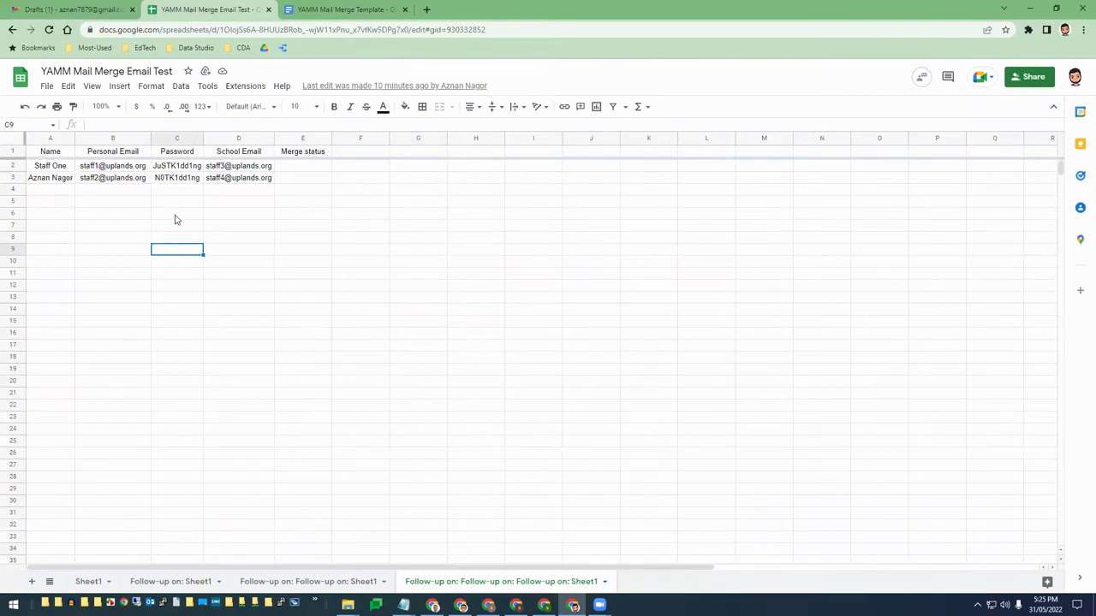
{"action": "left_click", "coordinate": [110, 166]}
{"action": "left_click", "coordinate": [248, 168]}
{"action": "left_click", "coordinate": [104, 179]}
{"action": "left_click", "coordinate": [219, 179]}
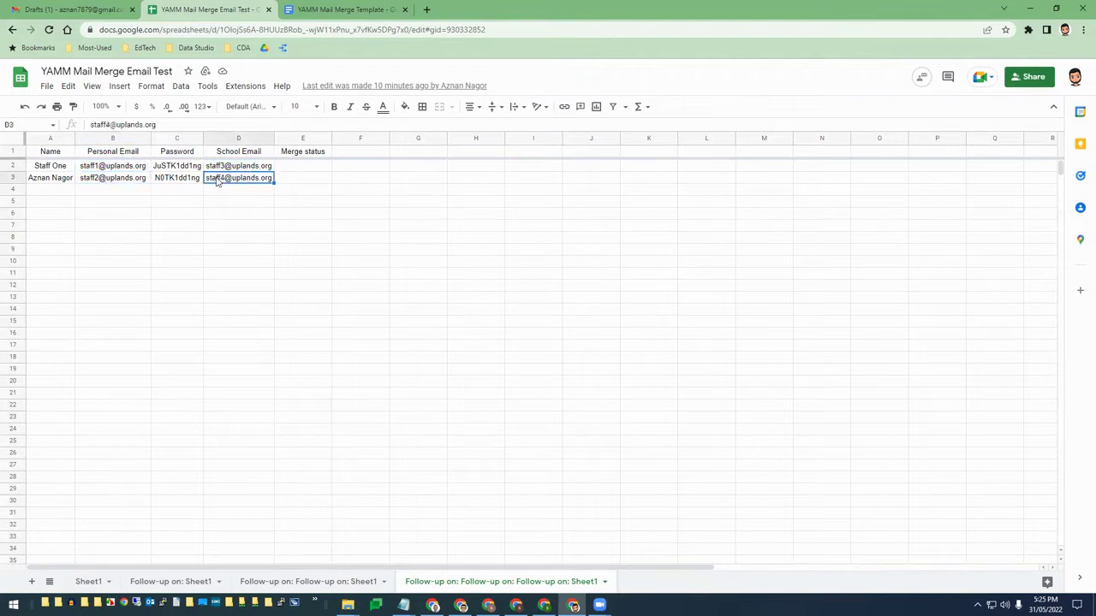
{"action": "left_click", "coordinate": [235, 91]}
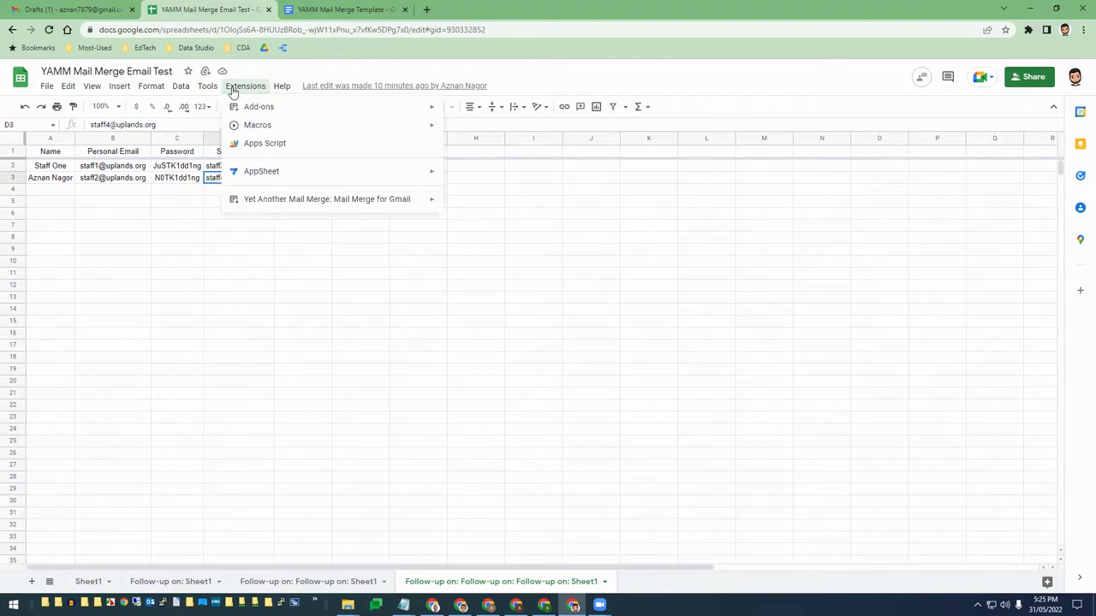
{"action": "mouse_move", "coordinate": [250, 202]}
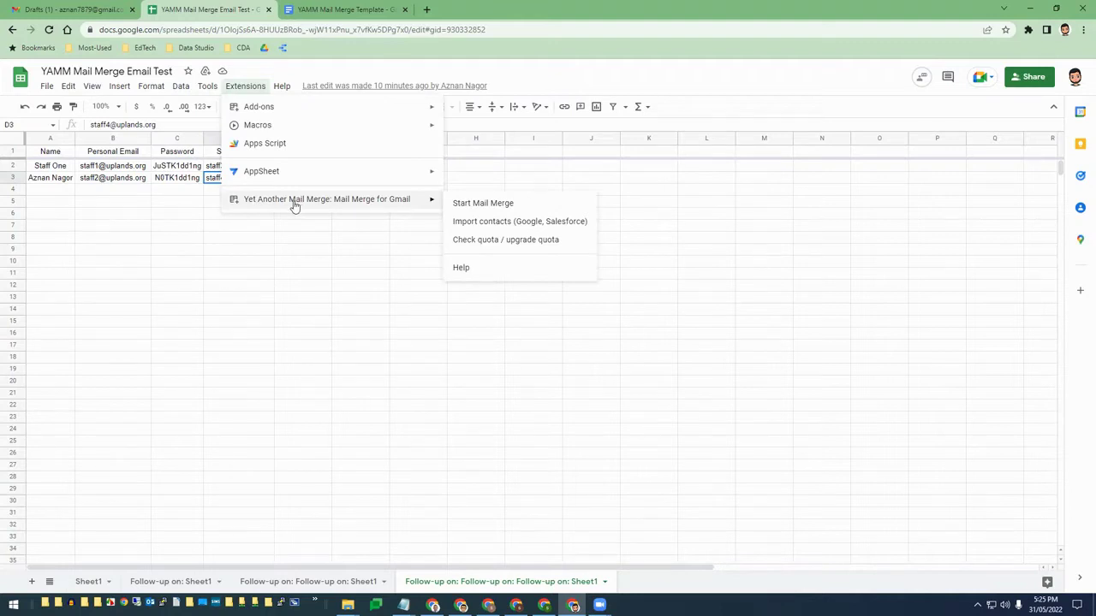
{"action": "mouse_move", "coordinate": [257, 114]}
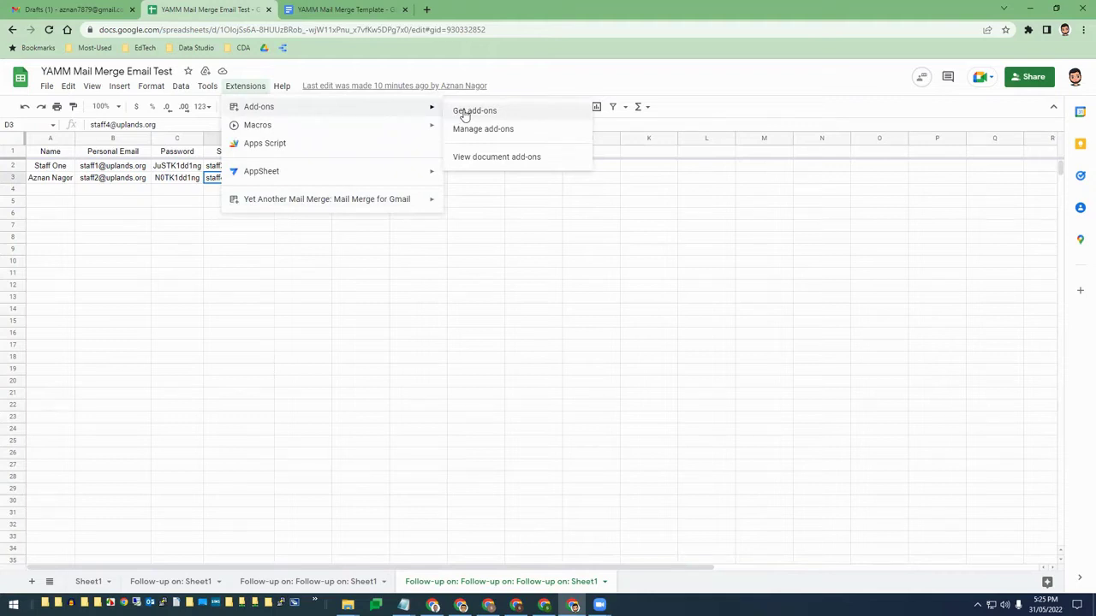
{"action": "left_click", "coordinate": [242, 238]}
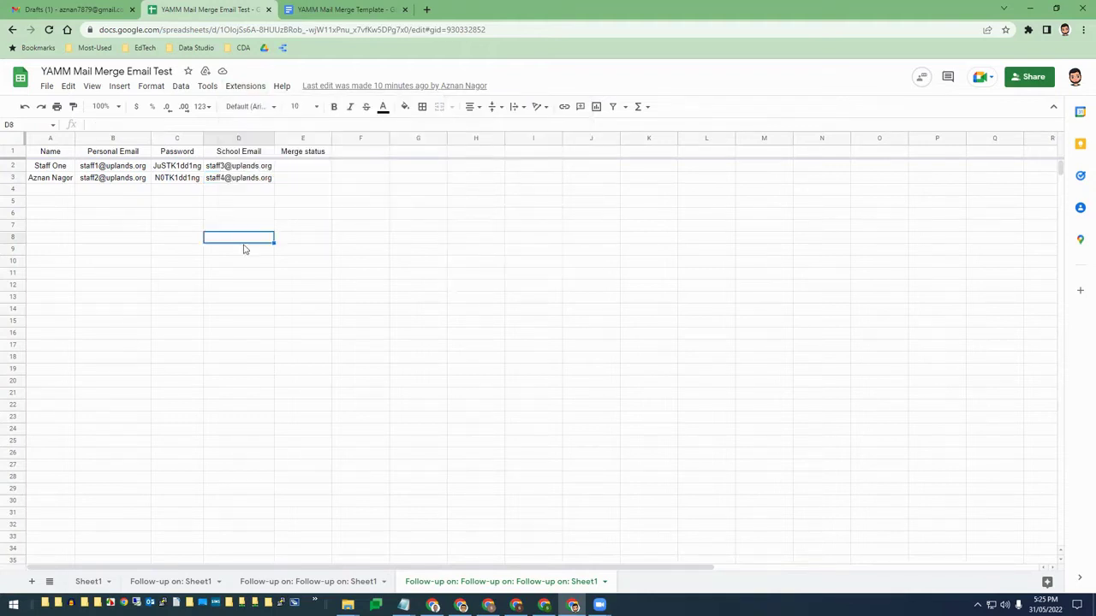
{"action": "left_click", "coordinate": [171, 213]}
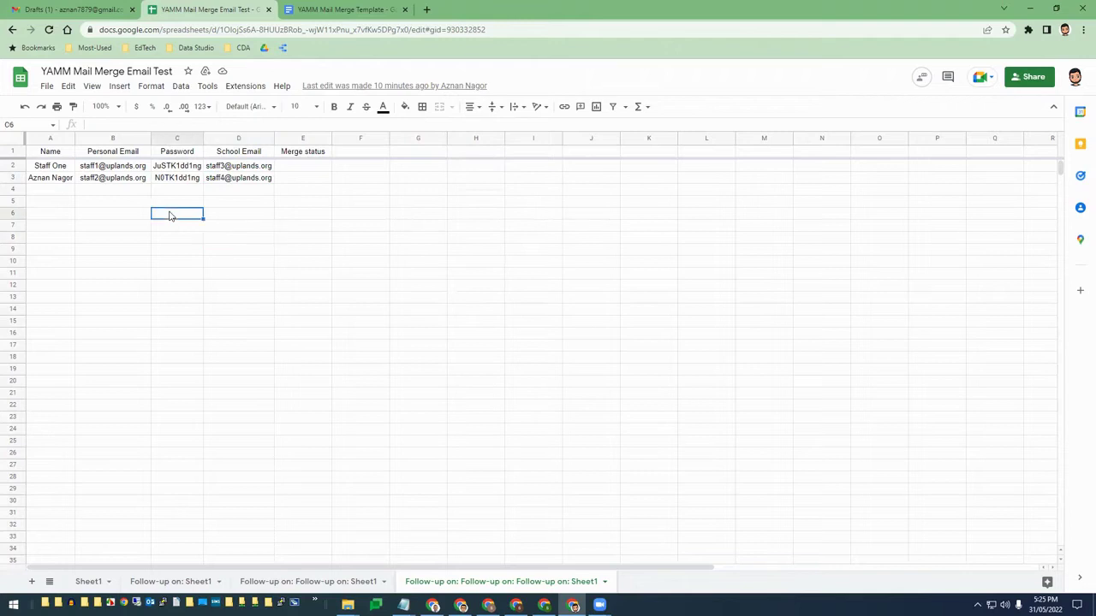
Start a mail merge with Yet Another Mail Merge and enter the sender's full name
{"action": "left_click", "coordinate": [238, 91]}
{"action": "mouse_move", "coordinate": [268, 200]}
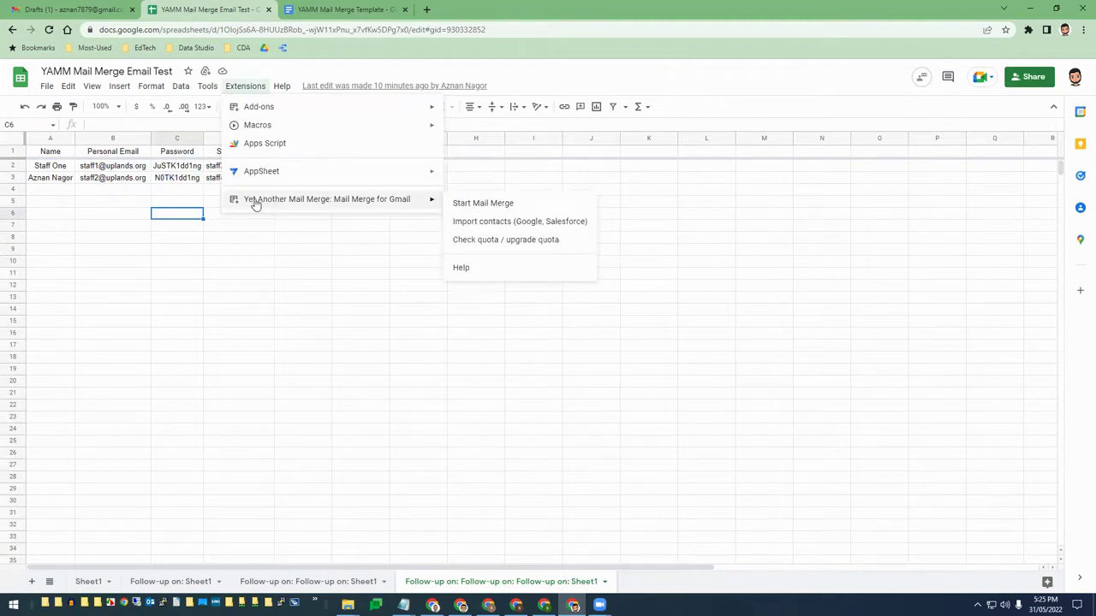
{"action": "left_click", "coordinate": [473, 206]}
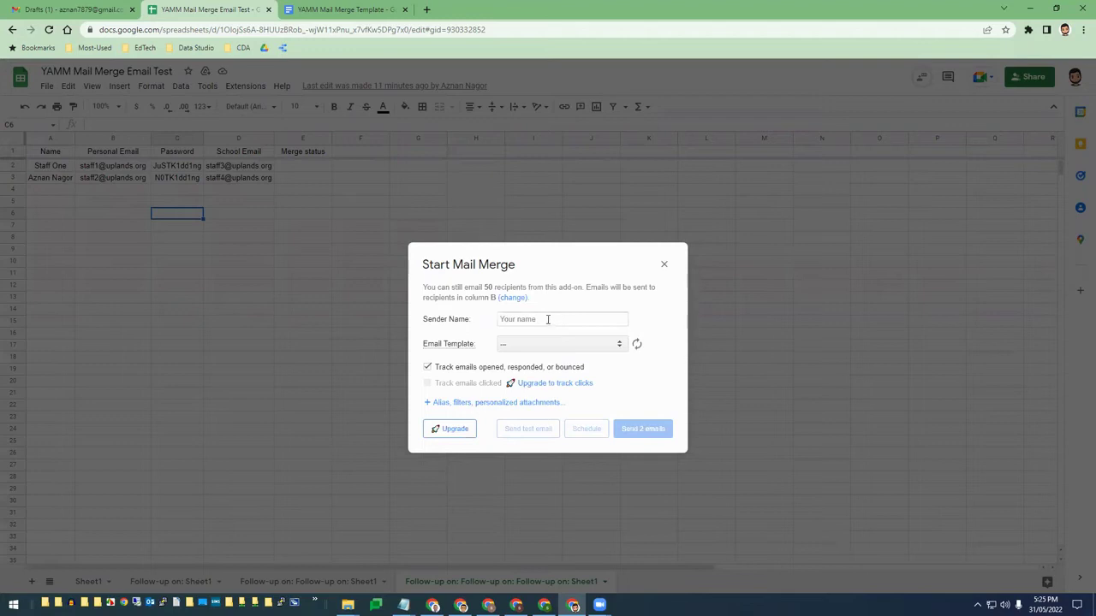
{"action": "left_click", "coordinate": [548, 318]}
{"action": "type", "text": "Aznan Nagor"}
Check that the Gmail draft is starred and choose "Welcome from the Technologies Department" as the merge's email template
{"action": "mouse_move", "coordinate": [458, 347]}
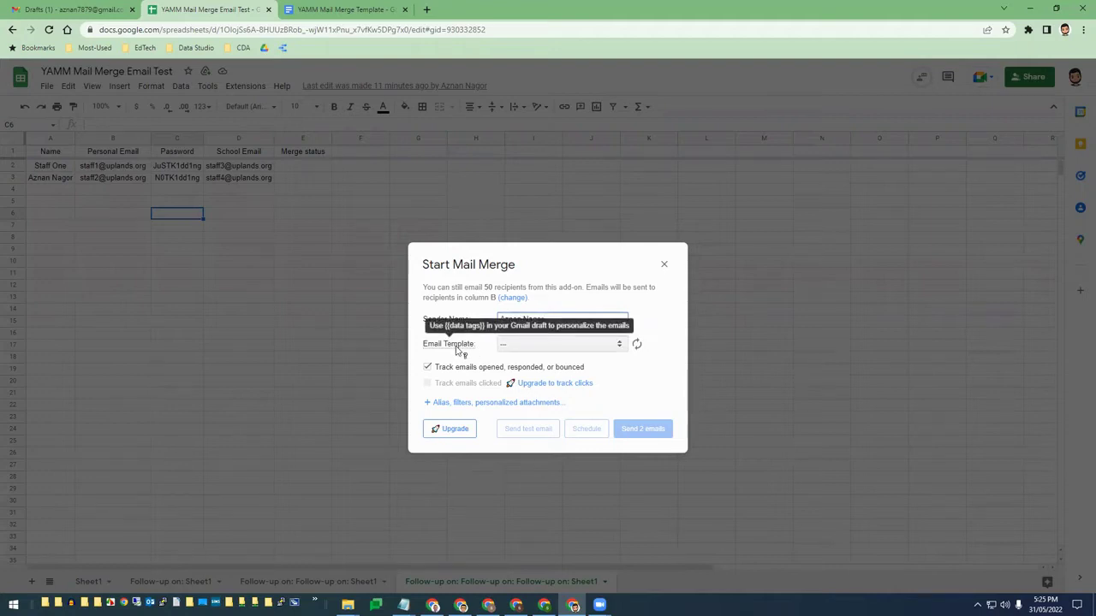
{"action": "left_click", "coordinate": [509, 347]}
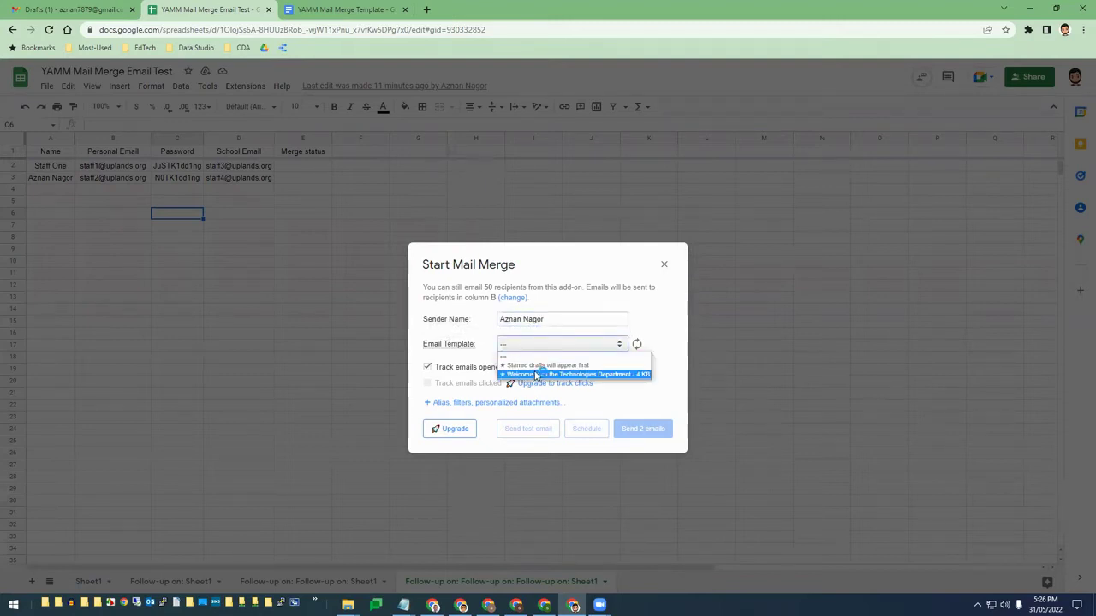
{"action": "left_click", "coordinate": [73, 10]}
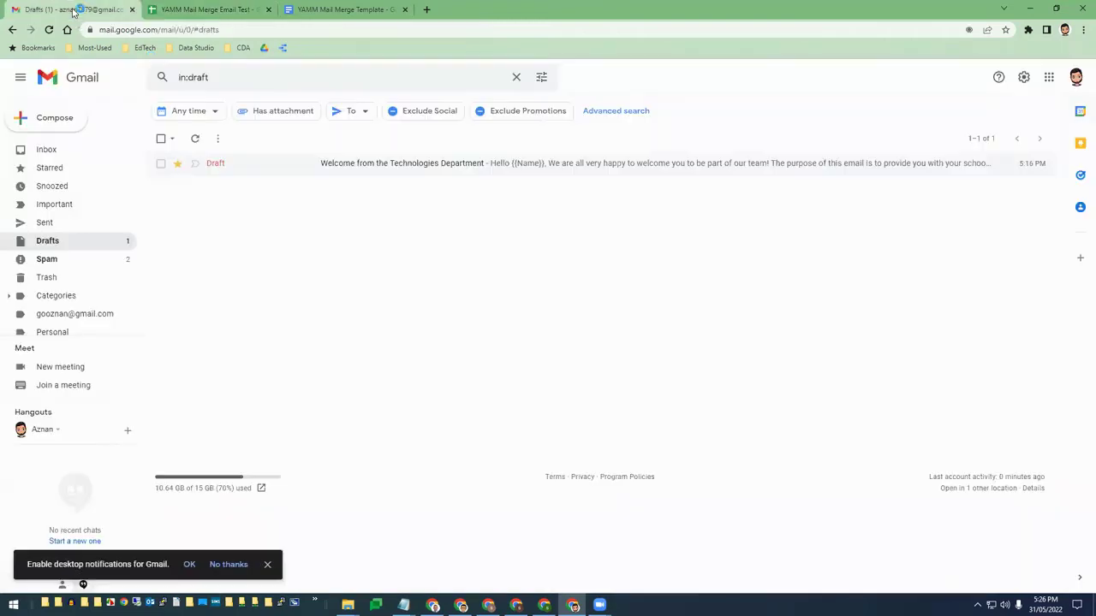
{"action": "left_click", "coordinate": [176, 165]}
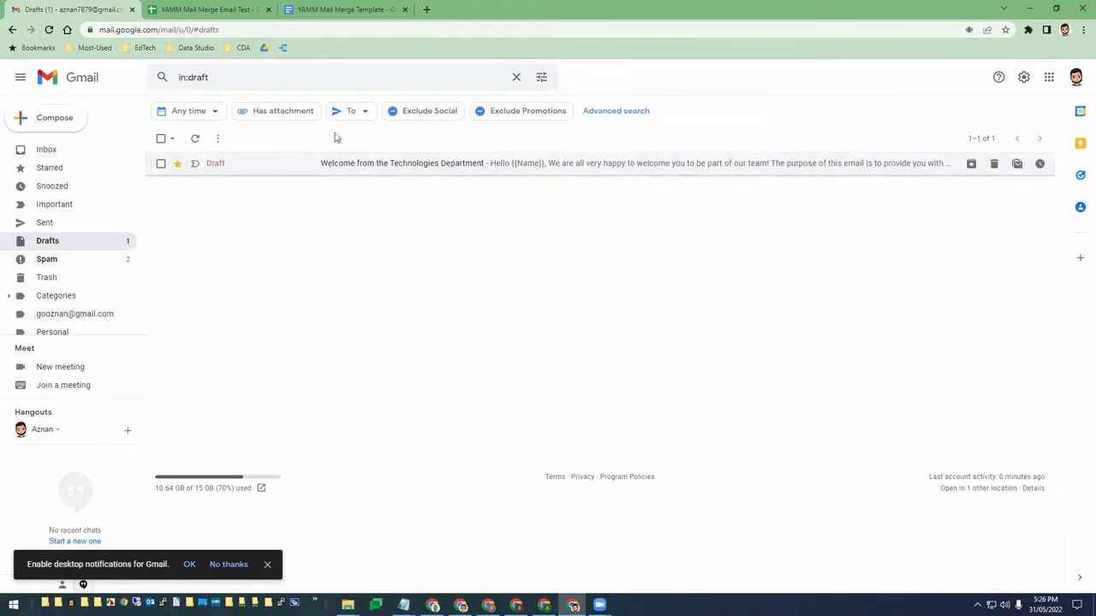
{"action": "left_click", "coordinate": [229, 9]}
{"action": "left_click", "coordinate": [524, 344]}
{"action": "left_click", "coordinate": [536, 374]}
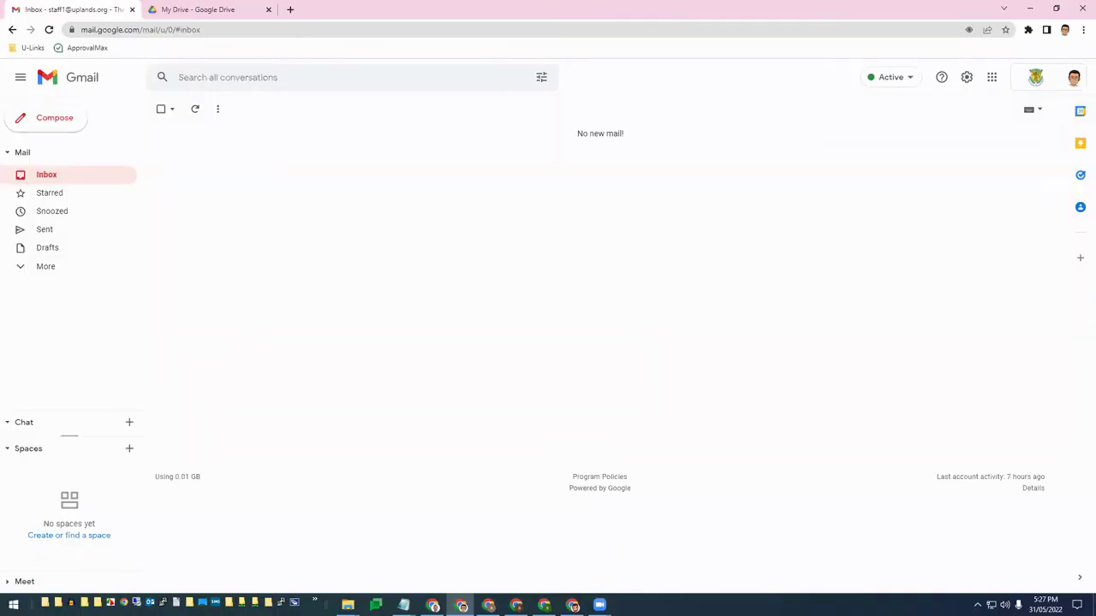
Check the recipients' inboxes, send the merge emails to both recipients, and check the Merge status column in the sheet
{"action": "left_click", "coordinate": [488, 605]}
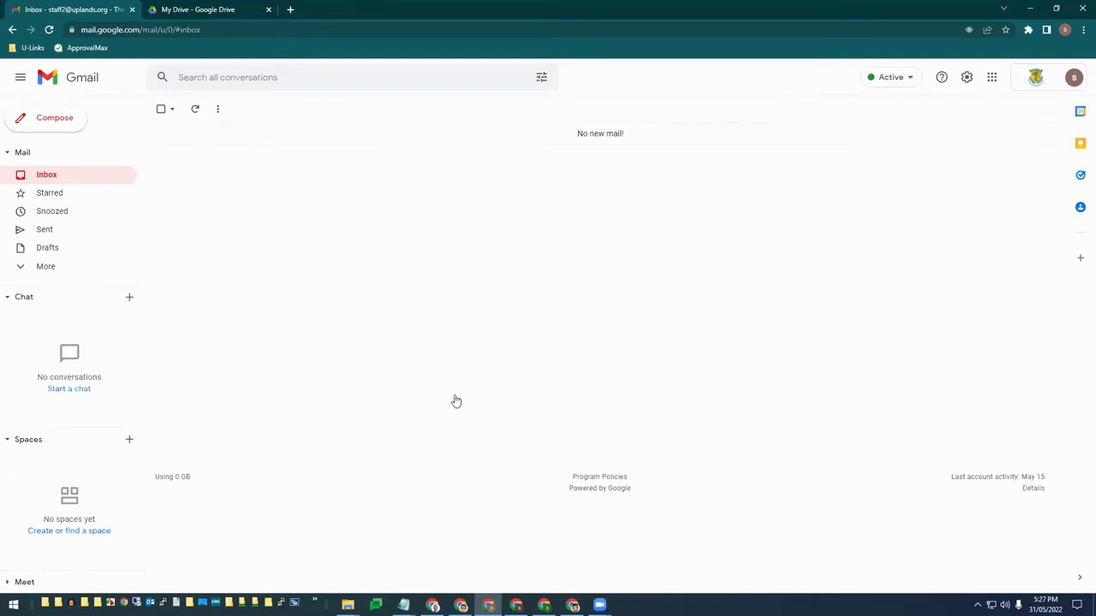
{"action": "key", "text": "alt+Tab"}
{"action": "left_click", "coordinate": [641, 436]}
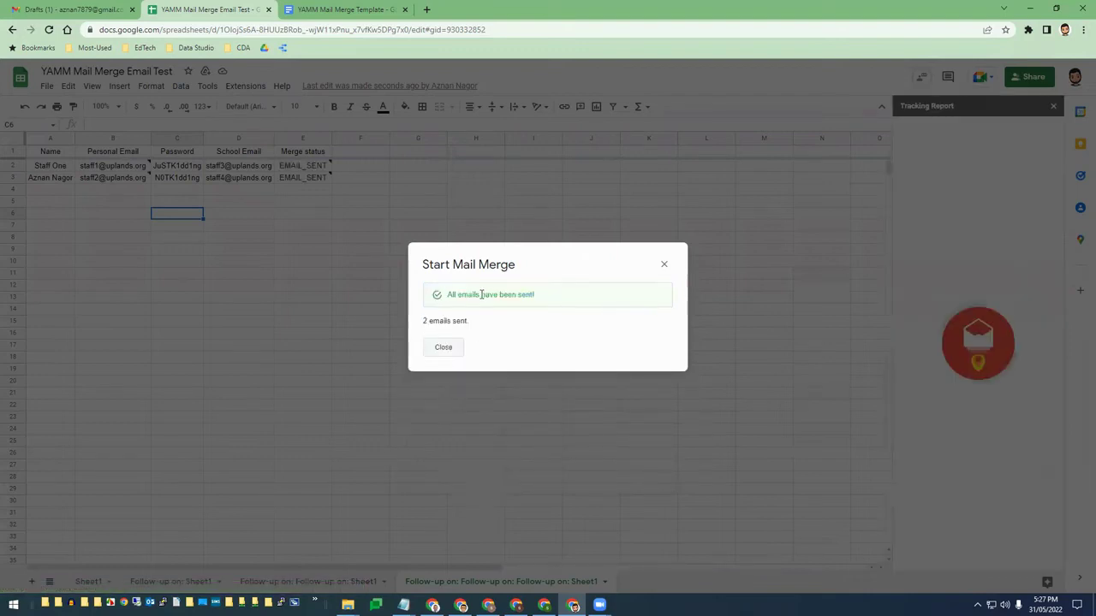
{"action": "left_click", "coordinate": [442, 347]}
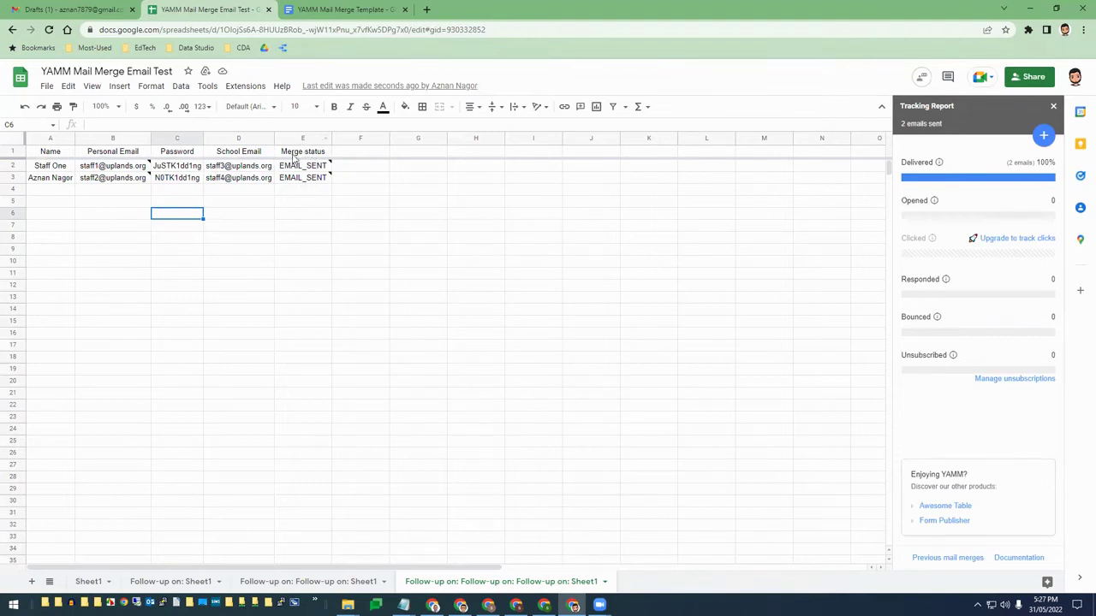
{"action": "mouse_move", "coordinate": [299, 168]}
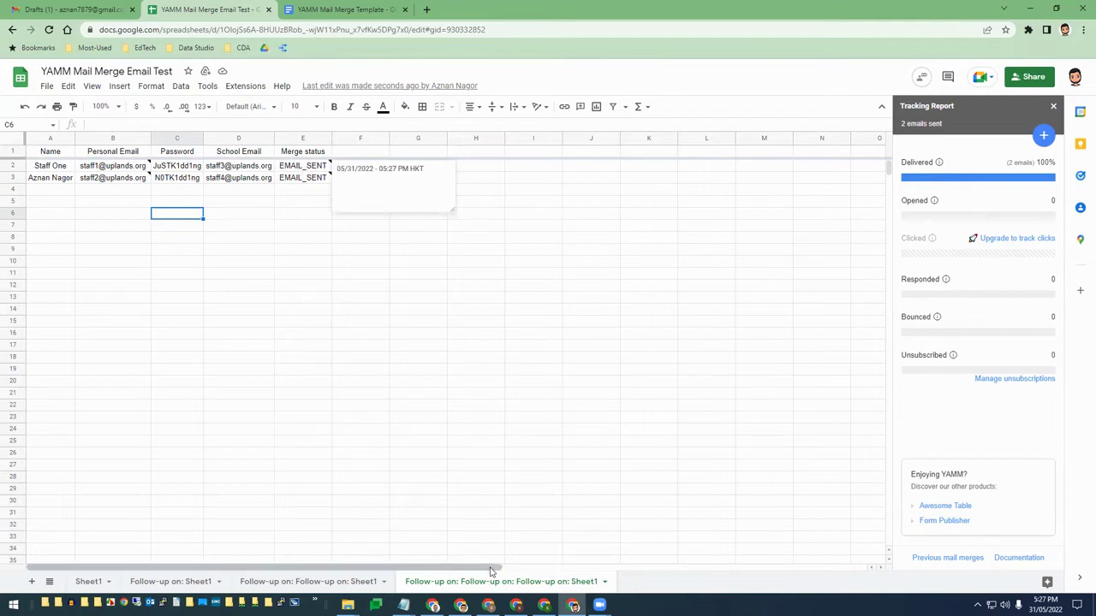
Open the received welcome email in the first recipient's inbox and mark the message as safe
{"action": "key", "text": "alt+Tab"}
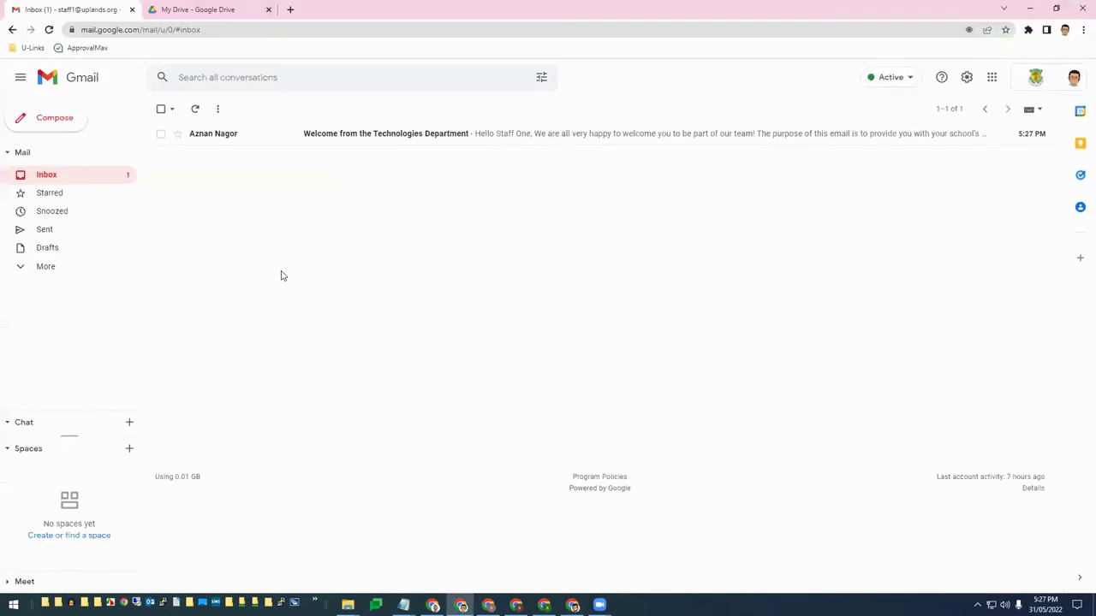
{"action": "left_click", "coordinate": [319, 137]}
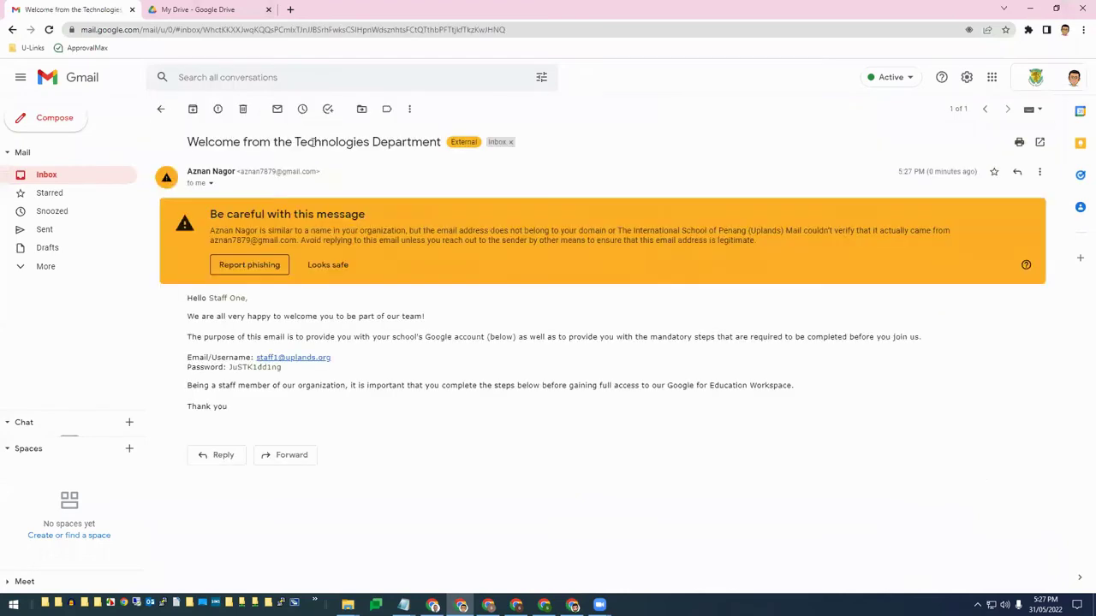
{"action": "left_click", "coordinate": [326, 266]}
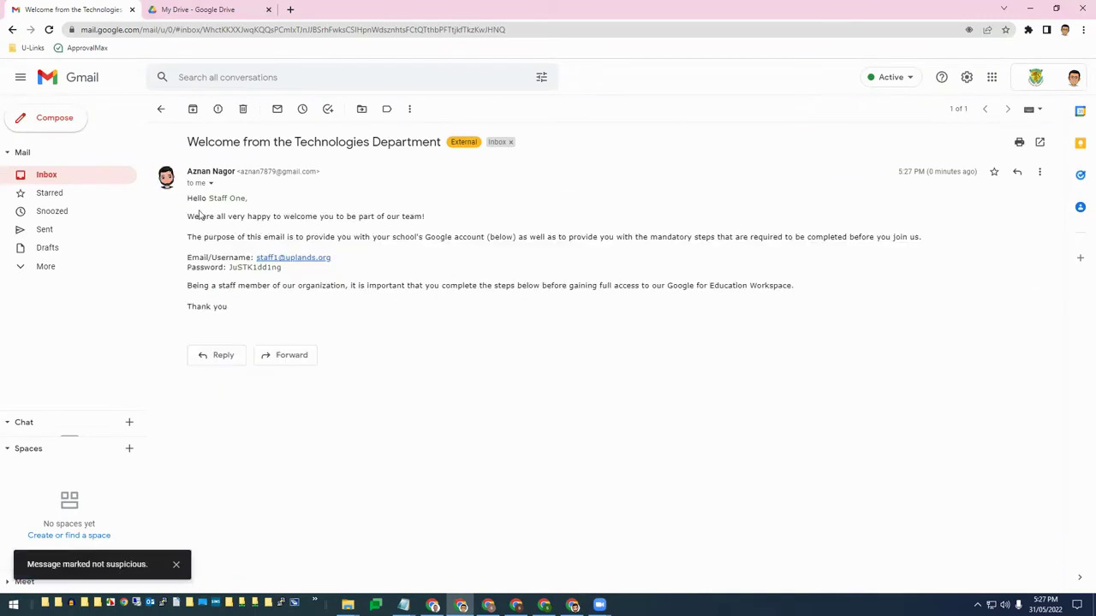
Compare the greeting name in the first recipient's received email with that recipient's row in the mail merge sheet
{"action": "left_click_drag", "start_coordinate": [211, 196], "coordinate": [248, 198]}
{"action": "left_click", "coordinate": [214, 199]}
{"action": "left_click", "coordinate": [217, 199]}
{"action": "left_click_drag", "start_coordinate": [211, 198], "coordinate": [246, 196]}
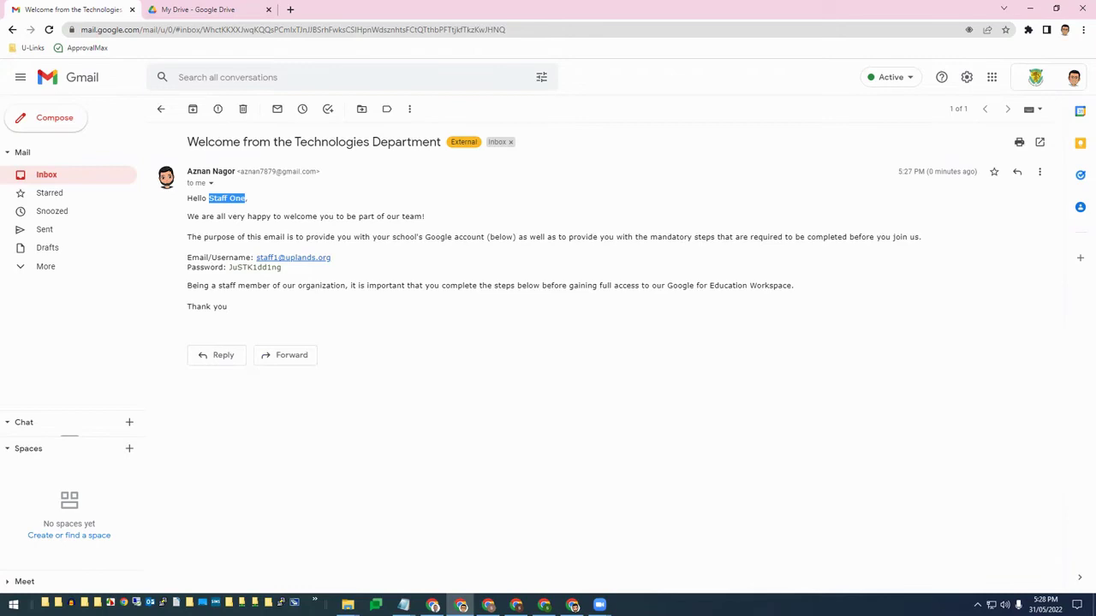
{"action": "key", "text": "alt+Tab"}
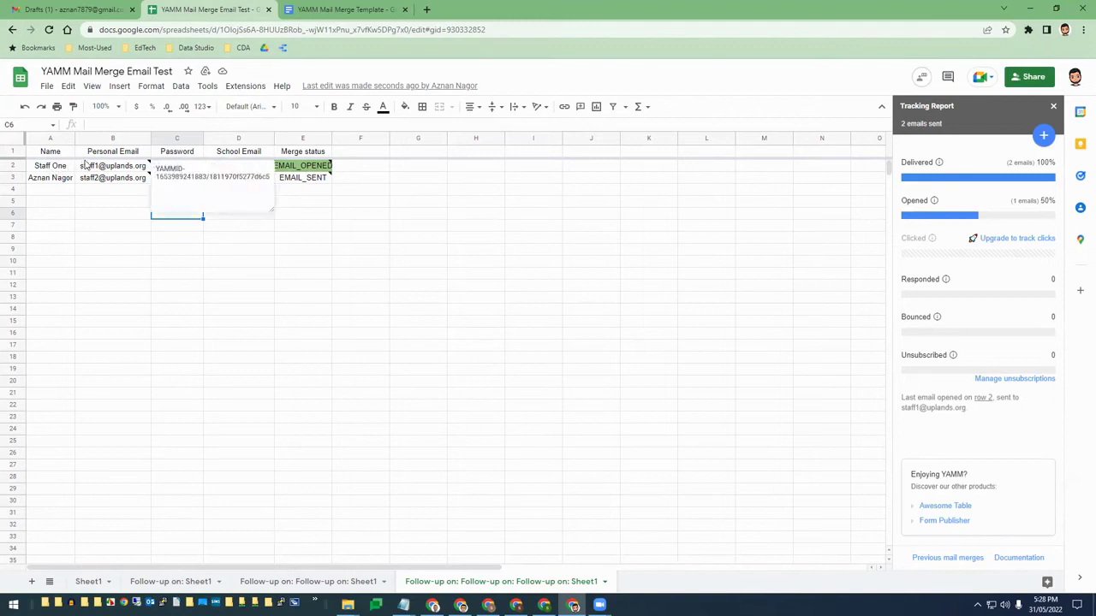
{"action": "mouse_move", "coordinate": [83, 167]}
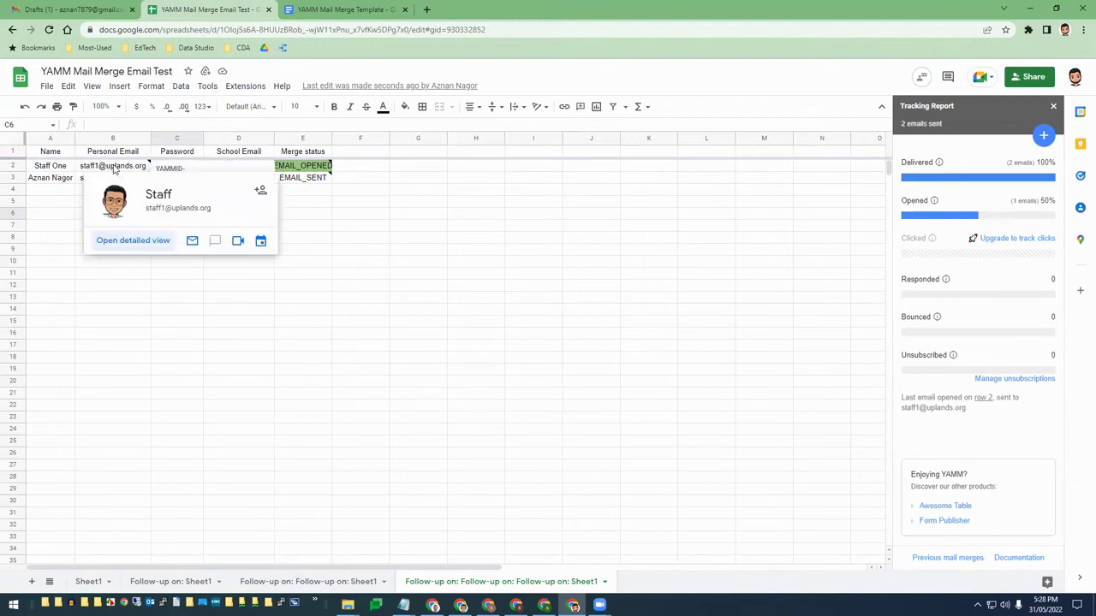
Compare the Name, Personal Email and Password placeholders in the Gmail draft and the template document with the sheet's column headers
{"action": "left_click", "coordinate": [72, 12]}
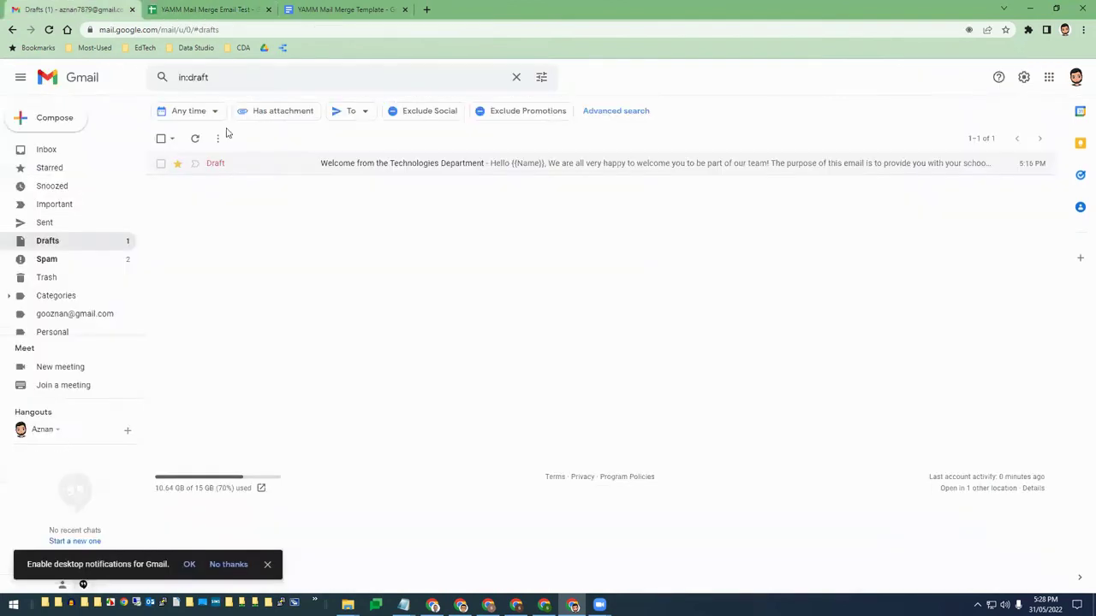
{"action": "left_click", "coordinate": [351, 163]}
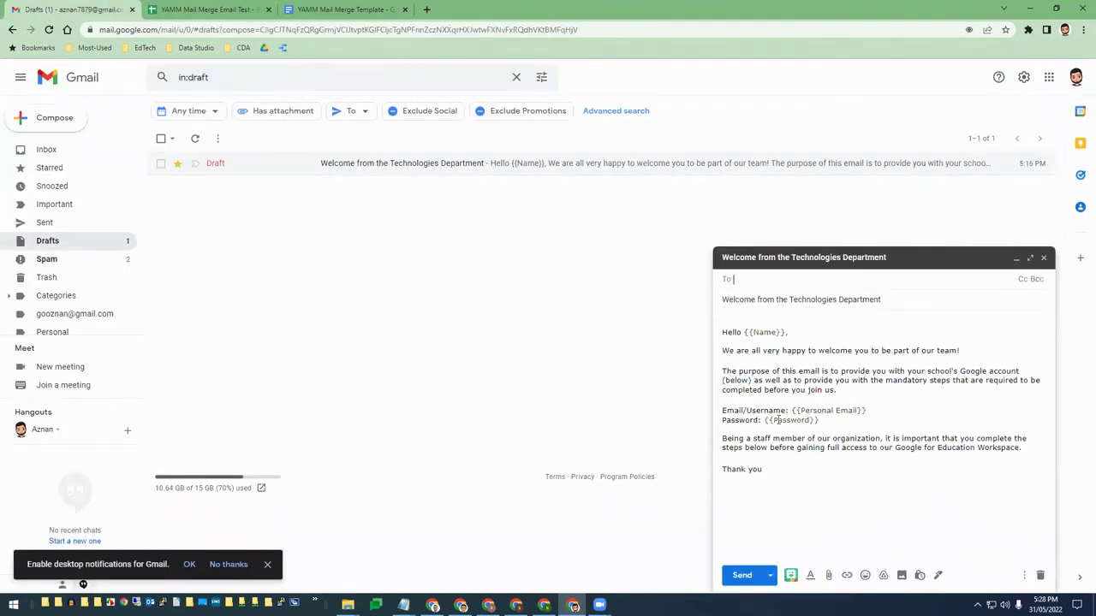
{"action": "left_click_drag", "start_coordinate": [799, 410], "coordinate": [844, 410]}
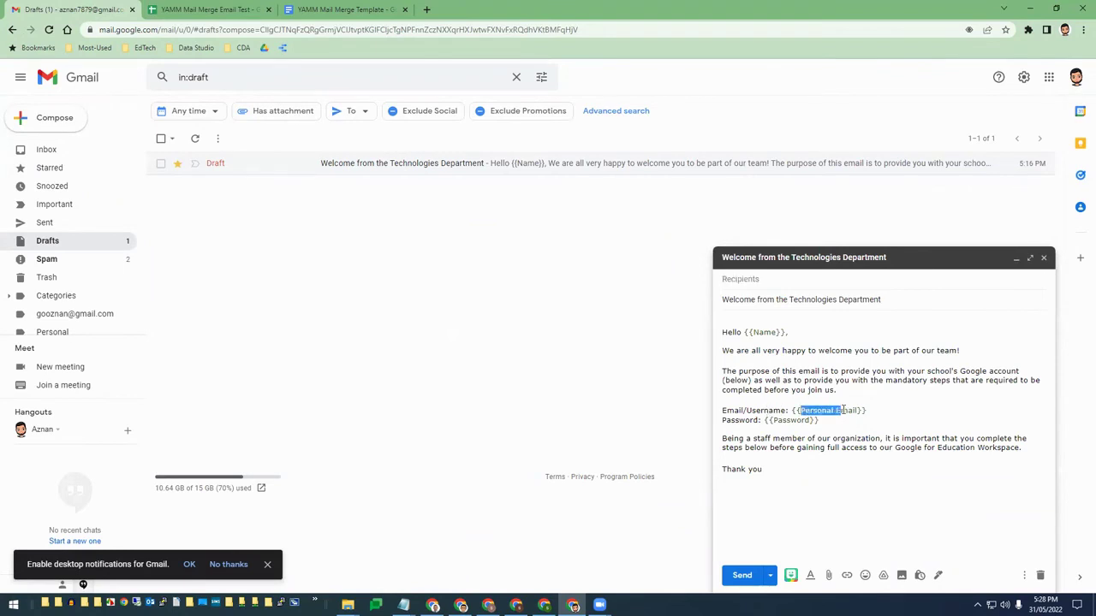
{"action": "left_click", "coordinate": [764, 334]}
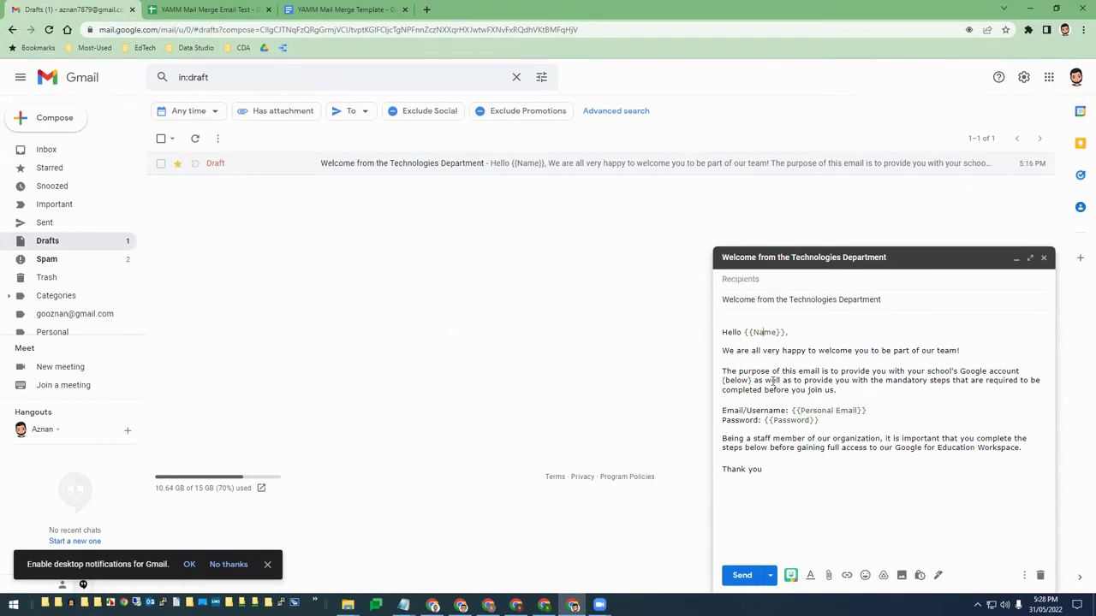
{"action": "left_click", "coordinate": [1016, 258]}
{"action": "left_click", "coordinate": [309, 10]}
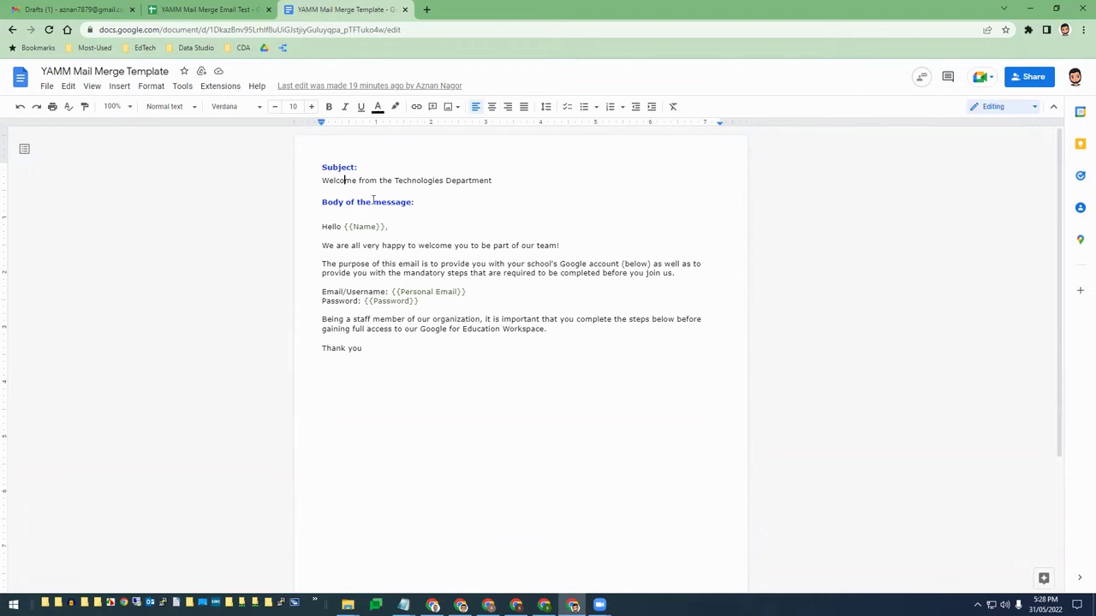
{"action": "left_click", "coordinate": [205, 10]}
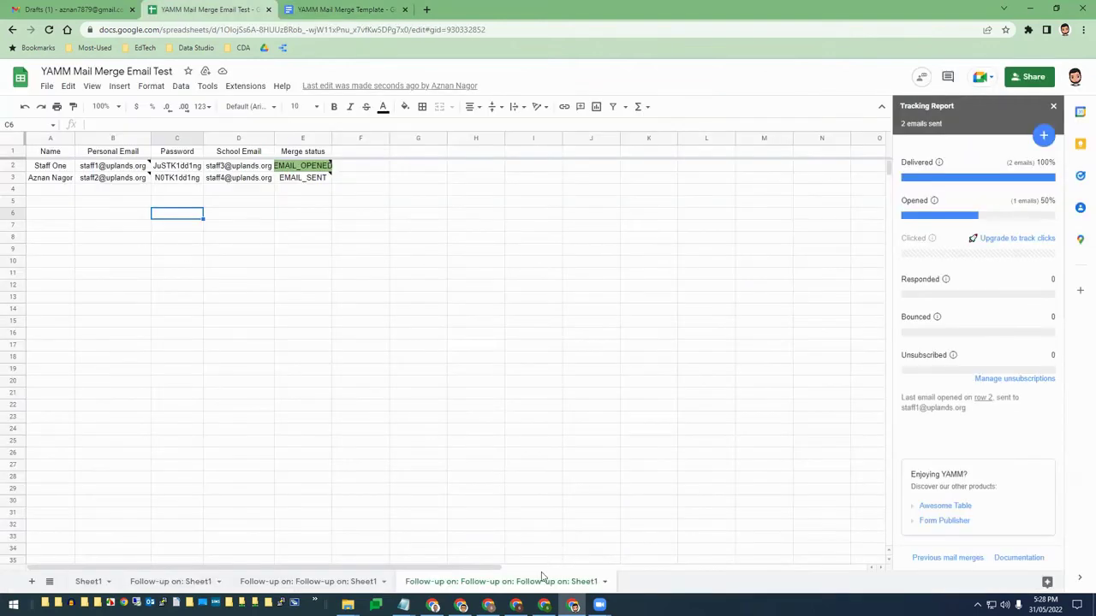
Open the welcome email in the second recipient's inbox, mark it as safe, and compare its greeting name with the sheet
{"action": "key", "text": "alt+Tab"}
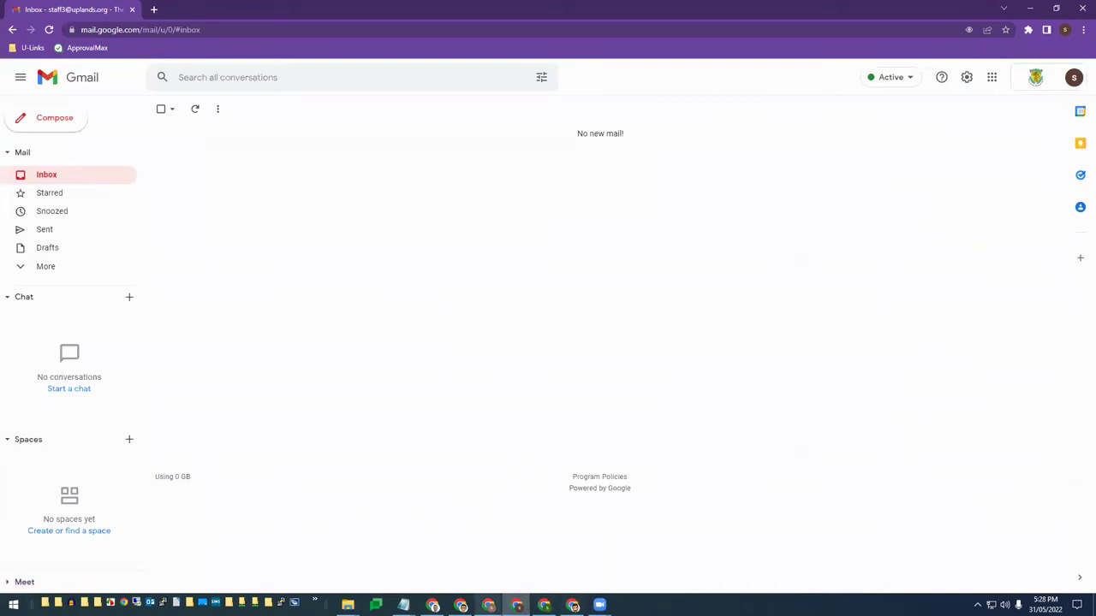
{"action": "left_click", "coordinate": [488, 605]}
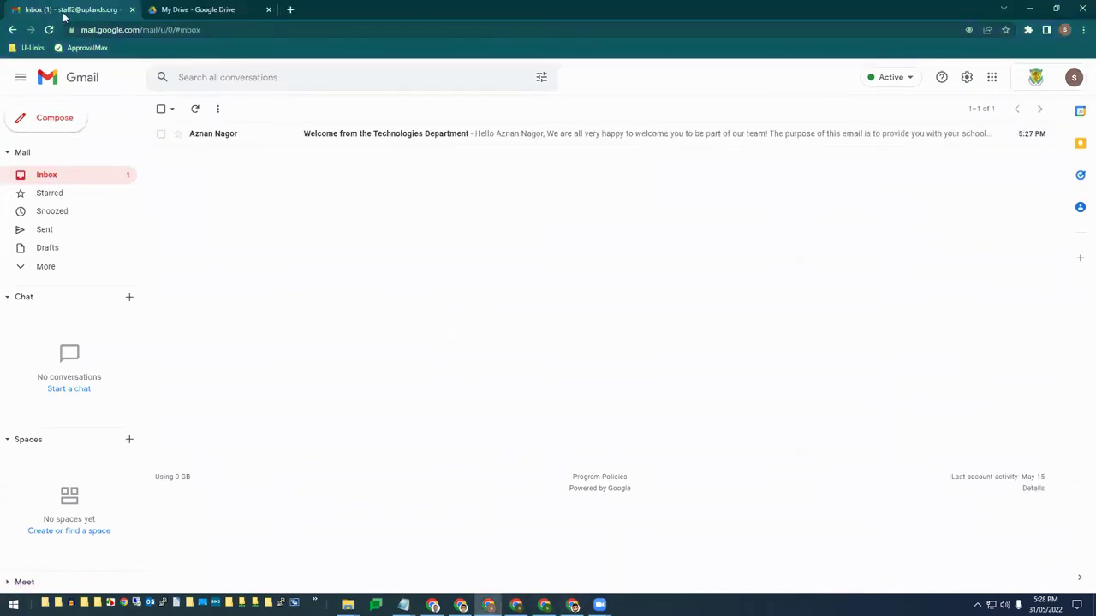
{"action": "left_click", "coordinate": [299, 142]}
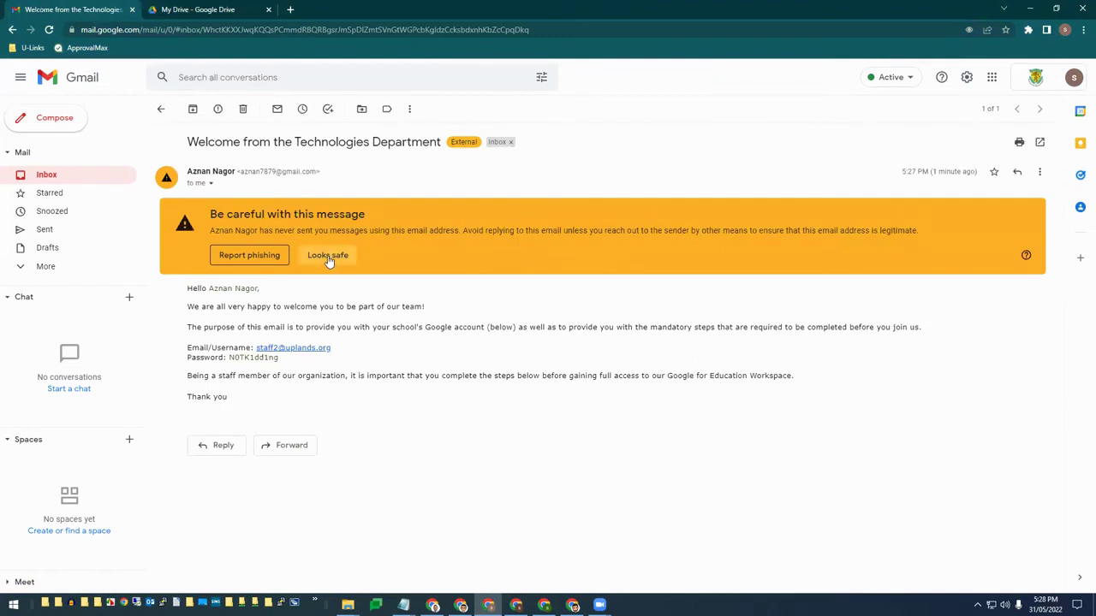
{"action": "left_click_drag", "start_coordinate": [209, 197], "coordinate": [266, 199]}
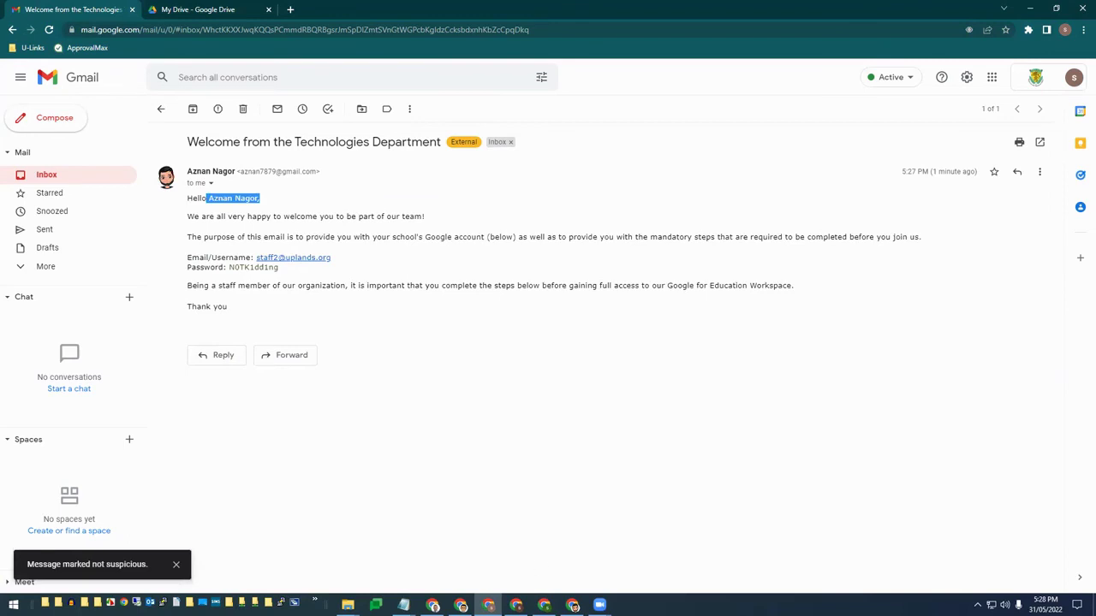
{"action": "key", "text": "alt+Tab"}
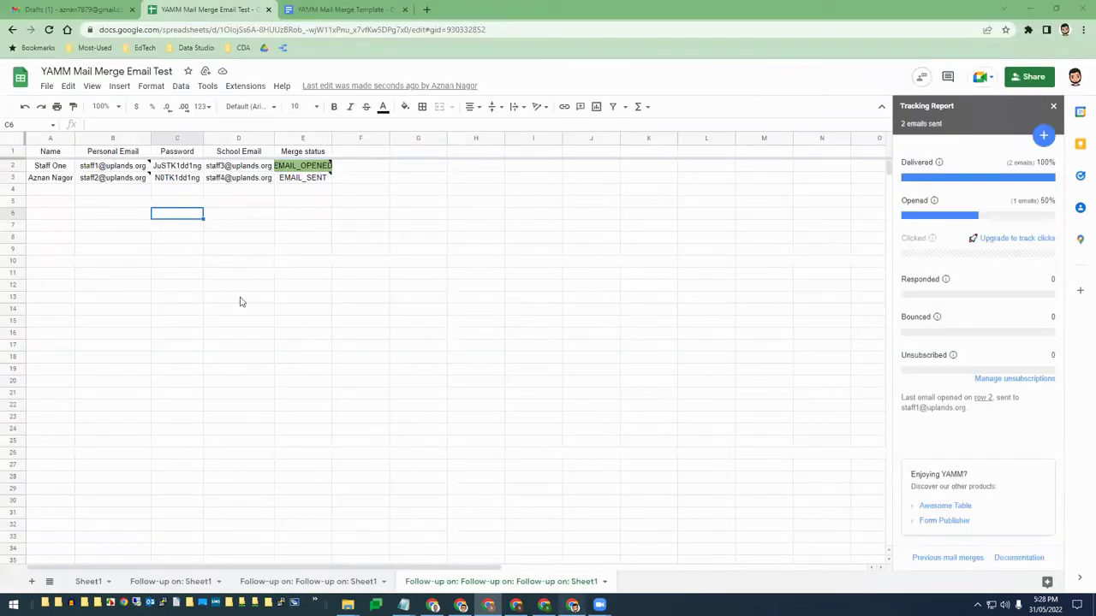
{"action": "left_click", "coordinate": [58, 180]}
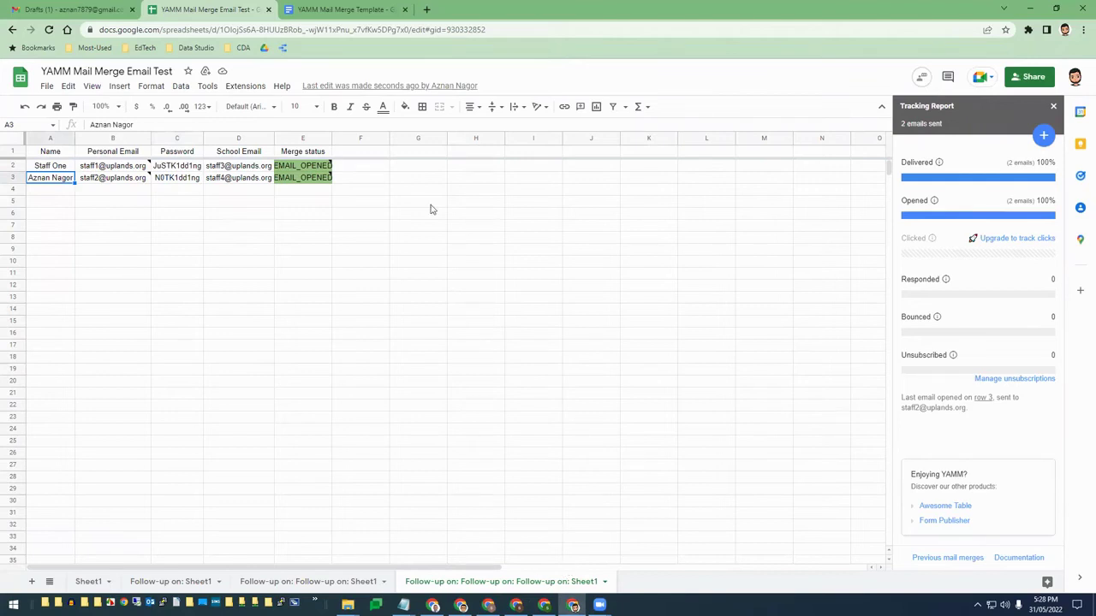
Start Yet Another Mail Merge again and create a new campaign with the same recipients
{"action": "left_click", "coordinate": [245, 86]}
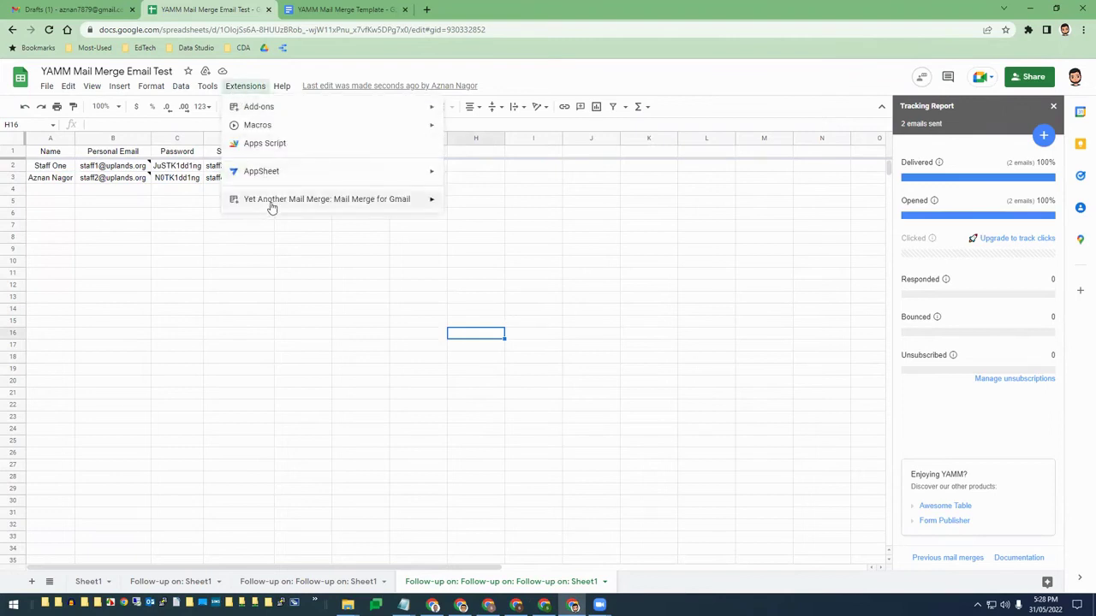
{"action": "mouse_move", "coordinate": [262, 209]}
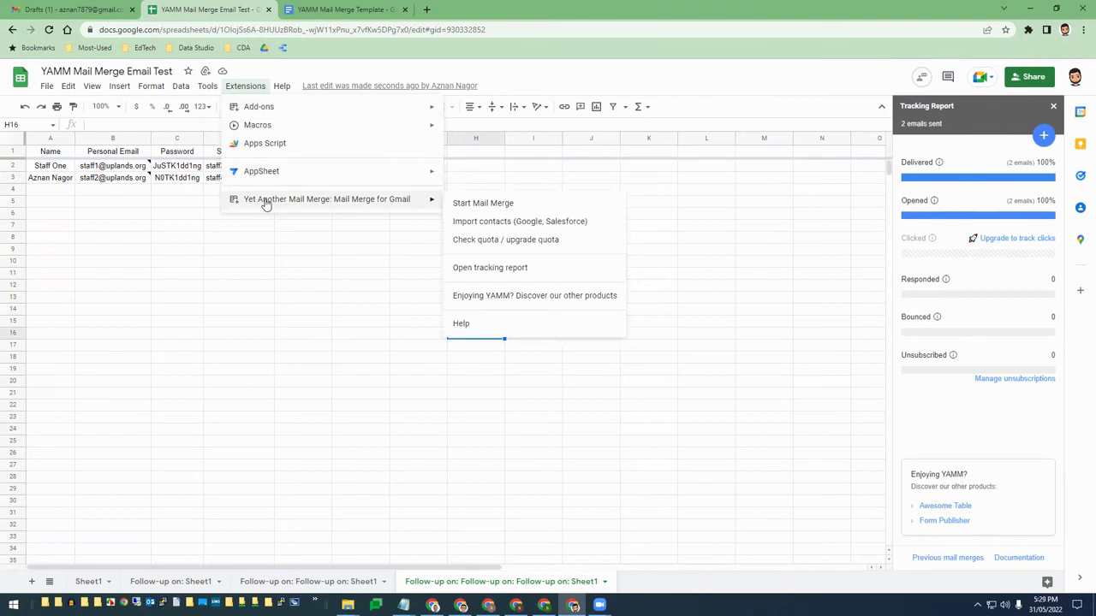
{"action": "left_click", "coordinate": [473, 204]}
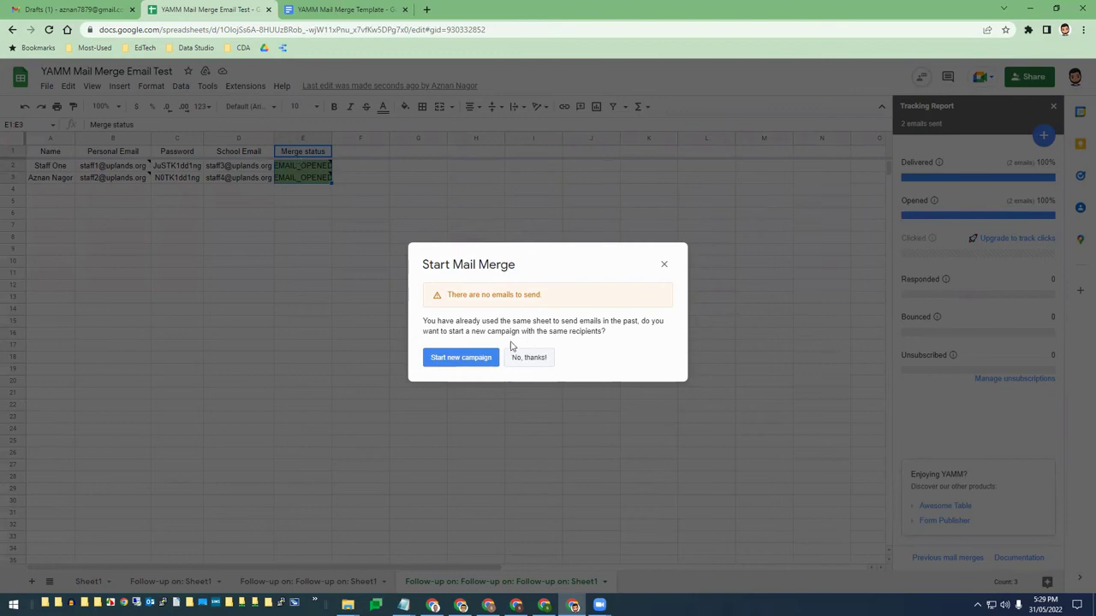
{"action": "left_click", "coordinate": [453, 360]}
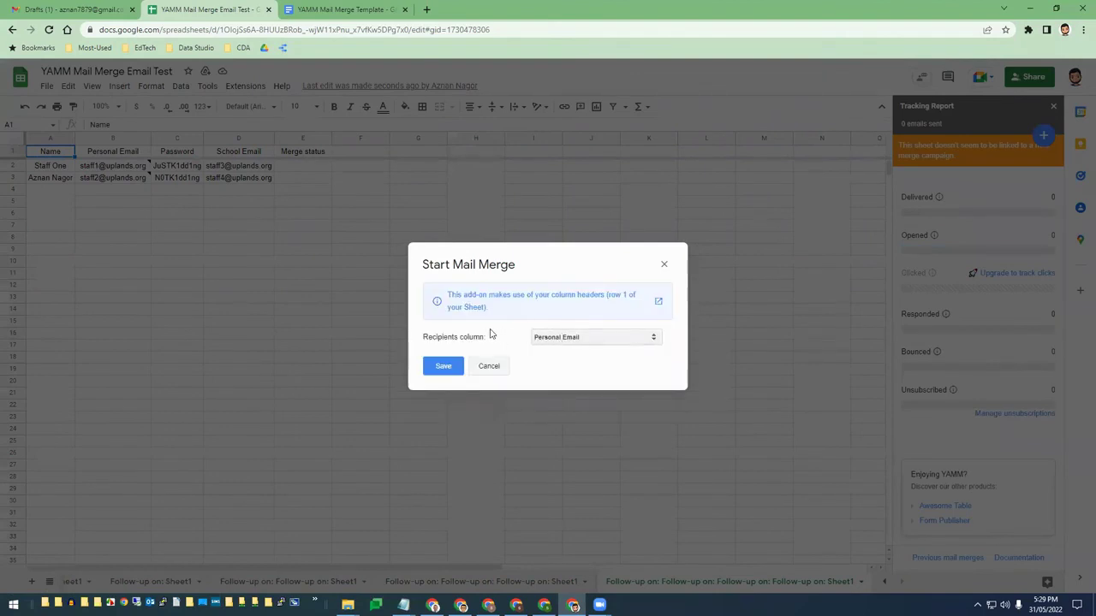
Save Personal Email as the new campaign's recipients column and close the mail merge setup without sending
{"action": "left_click", "coordinate": [570, 340]}
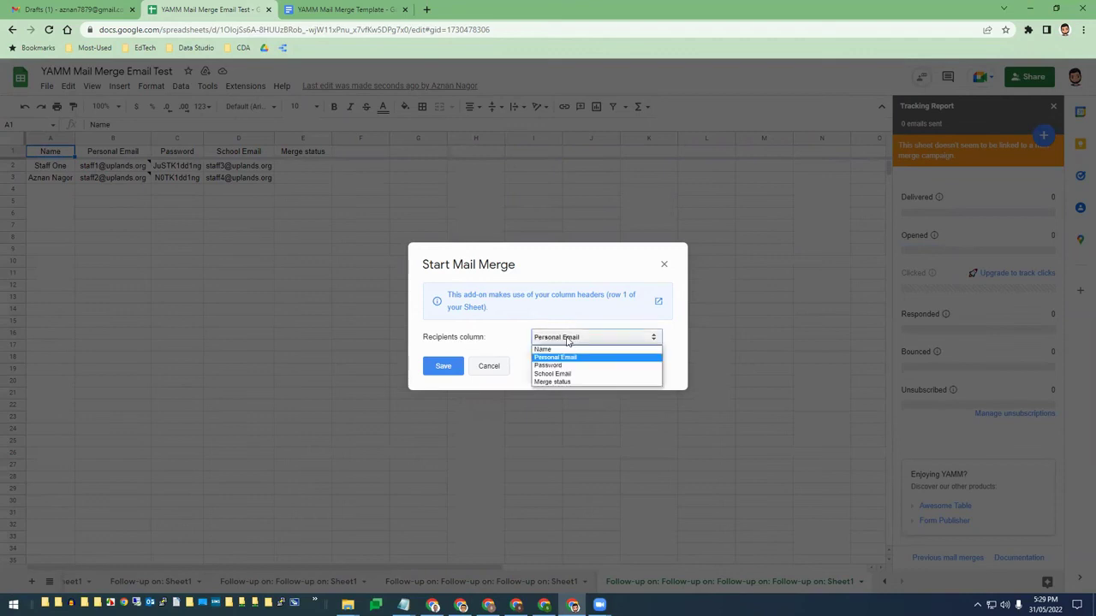
{"action": "left_click", "coordinate": [467, 348]}
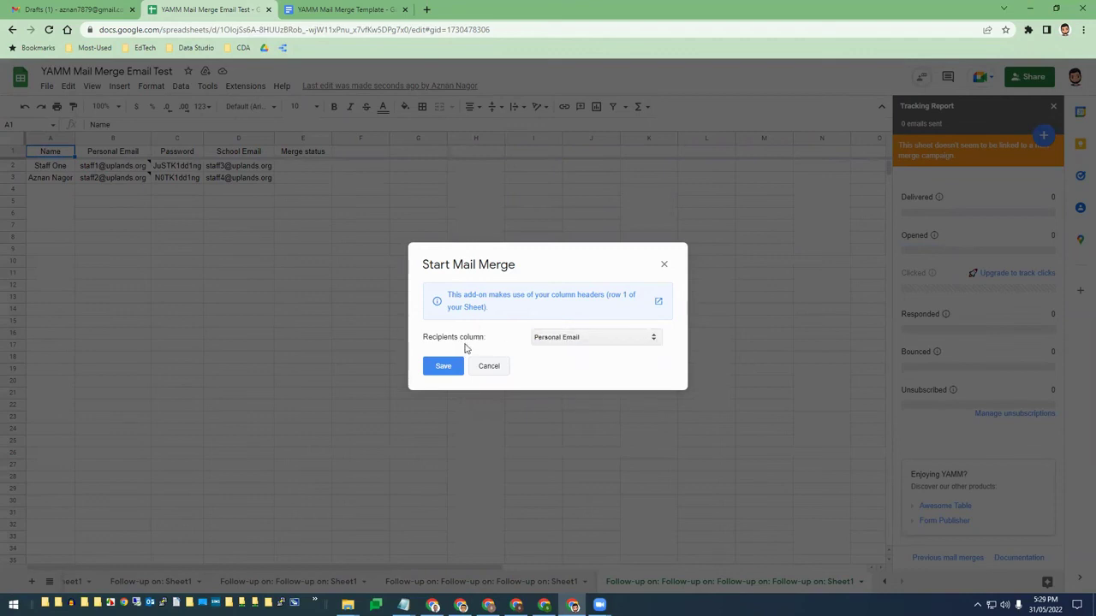
{"action": "left_click", "coordinate": [576, 342]}
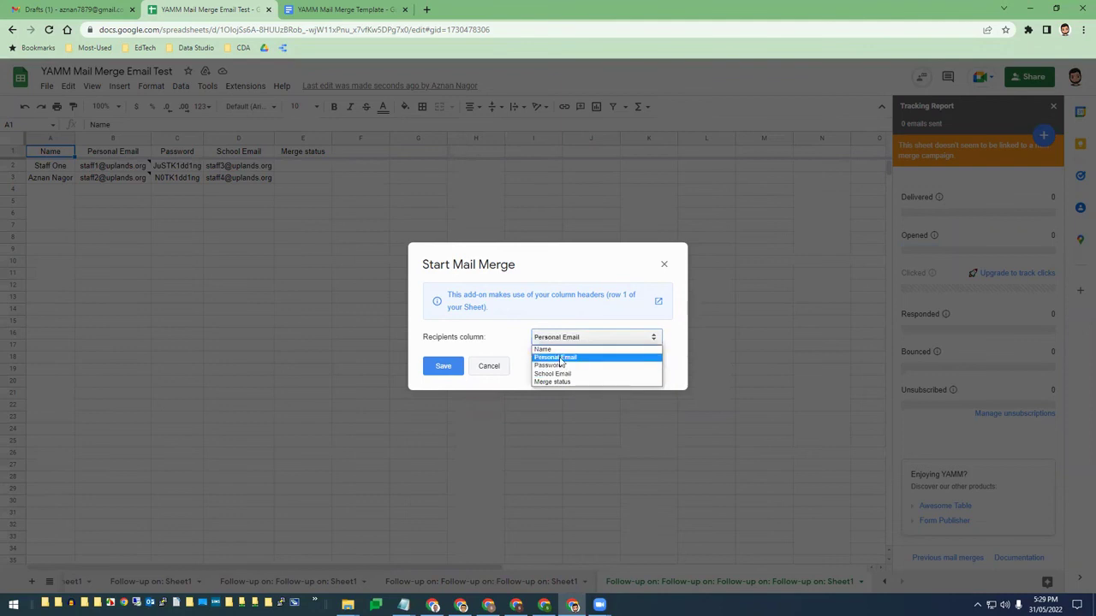
{"action": "left_click", "coordinate": [514, 340]}
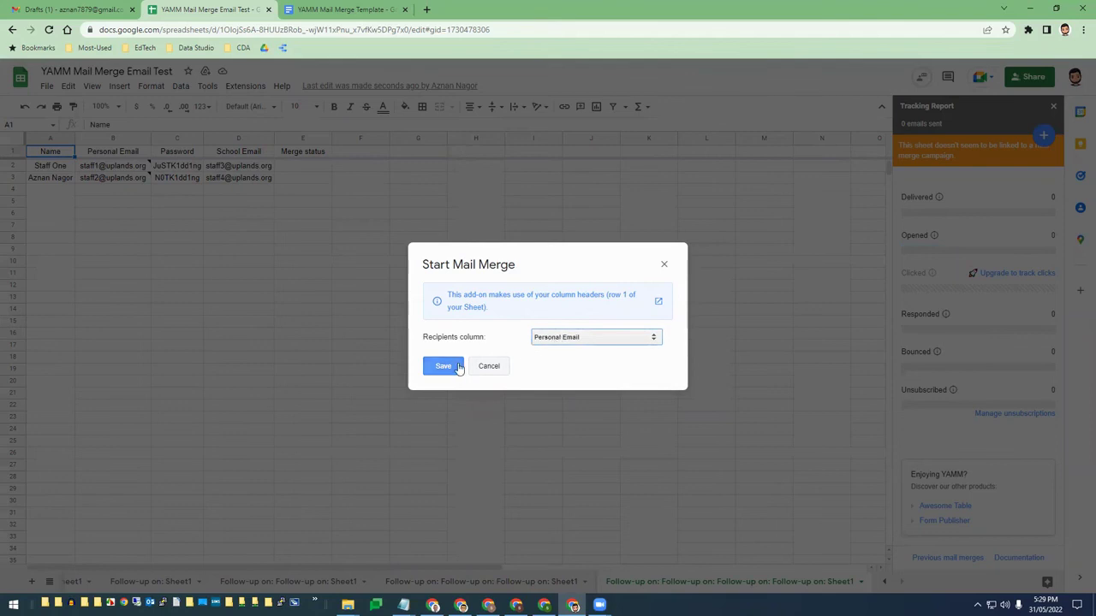
{"action": "left_click", "coordinate": [442, 368]}
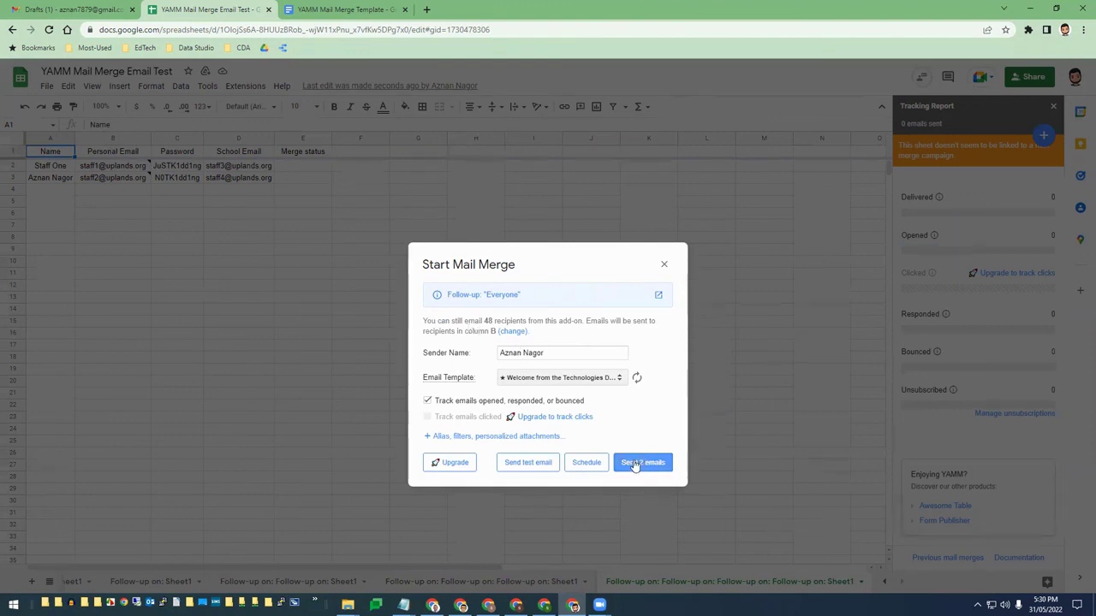
{"action": "left_click", "coordinate": [663, 266]}
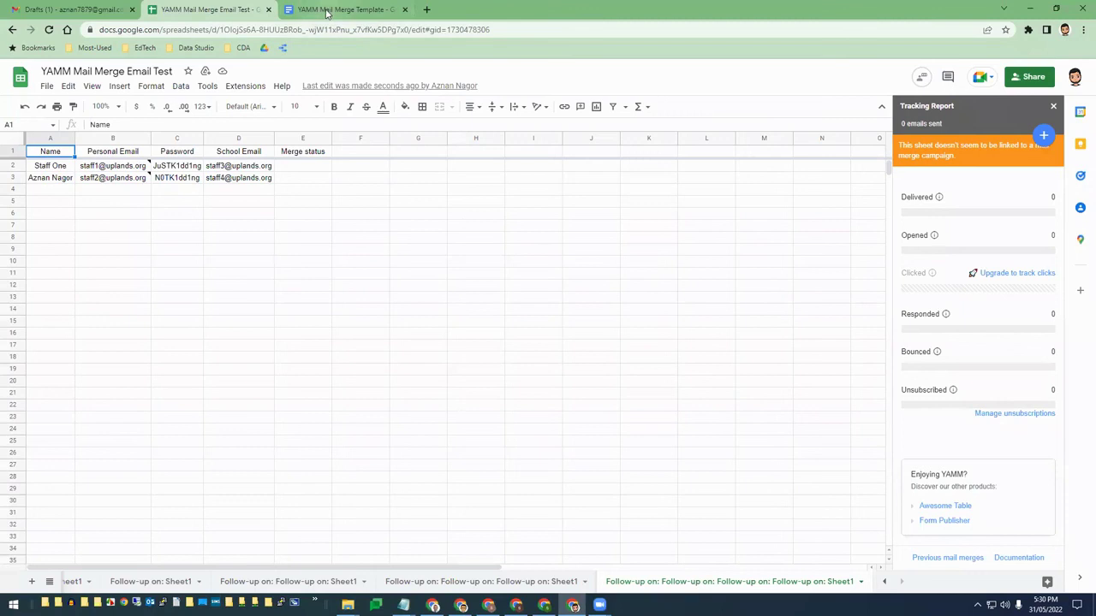
Review the sender's Gmail inbox, the mail merge sheet and the template document
{"action": "left_click", "coordinate": [90, 10]}
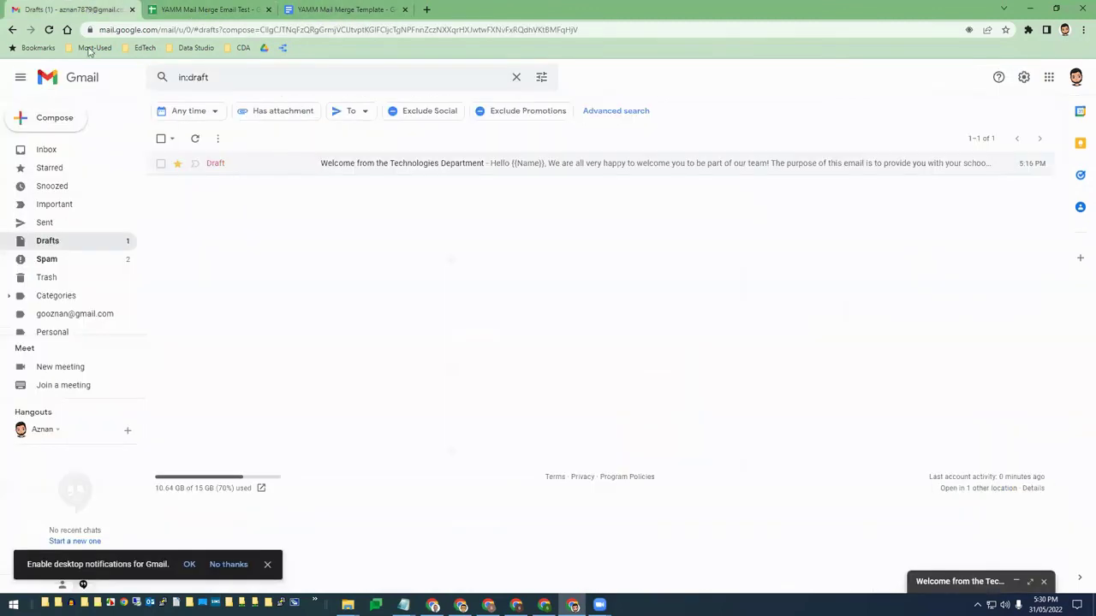
{"action": "left_click", "coordinate": [61, 153]}
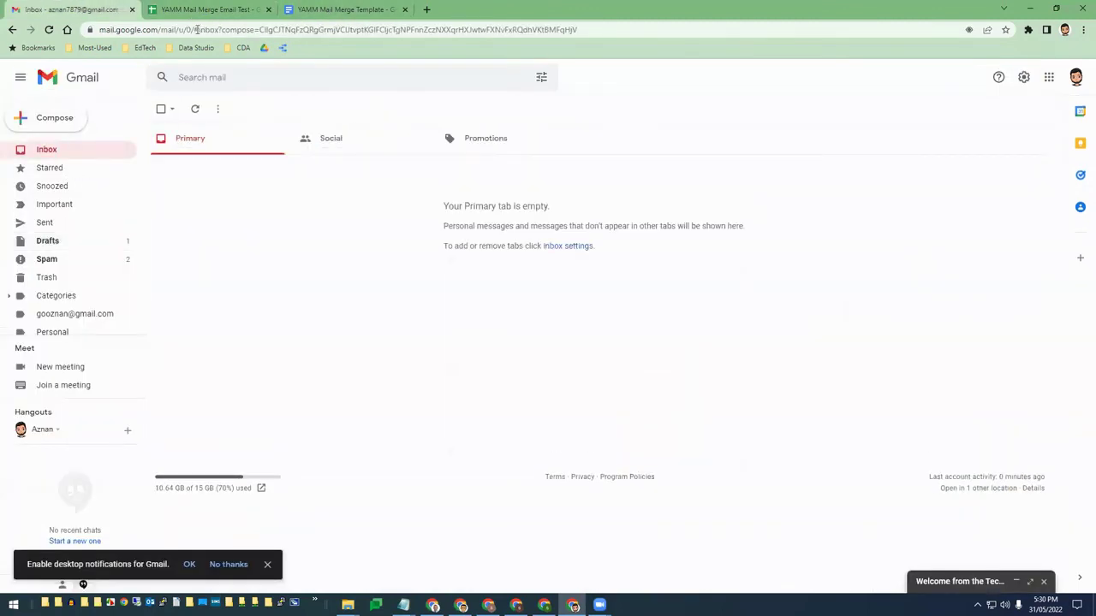
{"action": "left_click", "coordinate": [199, 12]}
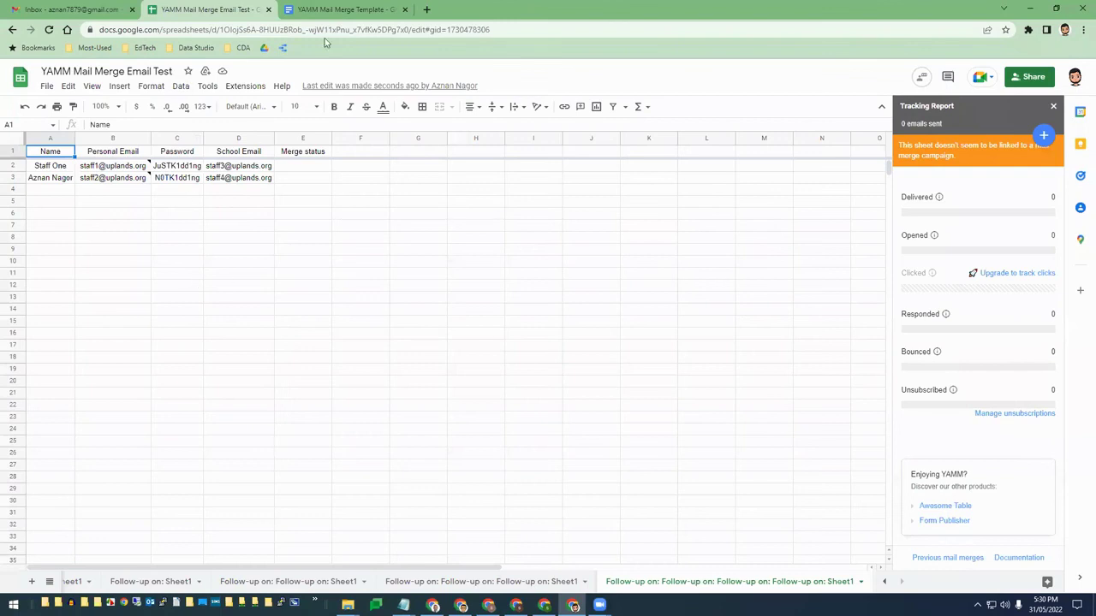
{"action": "left_click", "coordinate": [339, 10]}
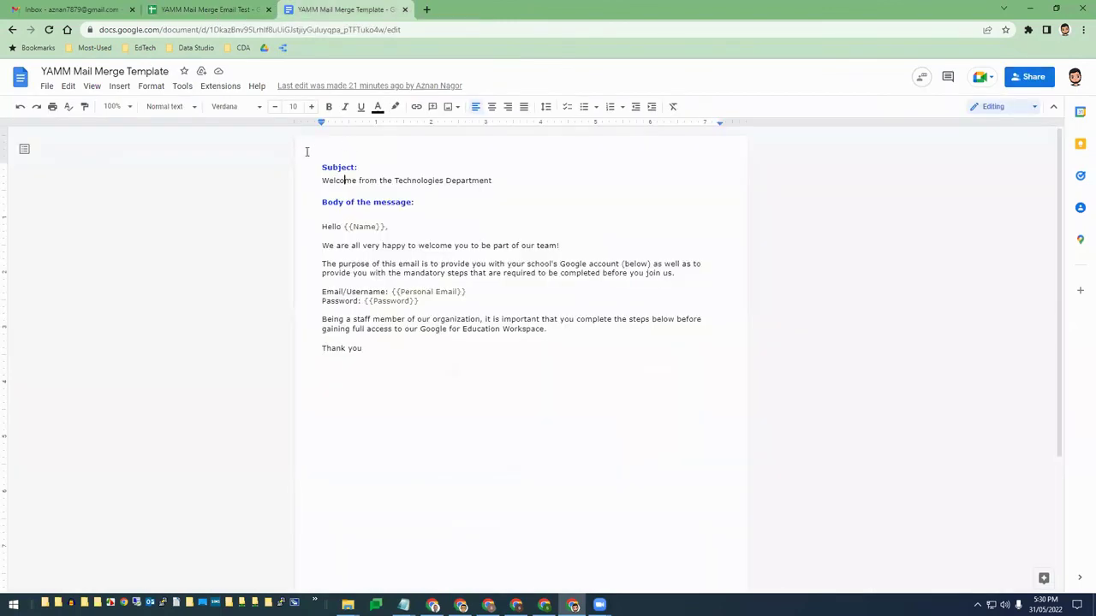
Review the "Welcome from the Technologies Department" draft, check that it is starred, and return to the mail merge sheet
{"action": "left_click", "coordinate": [78, 10]}
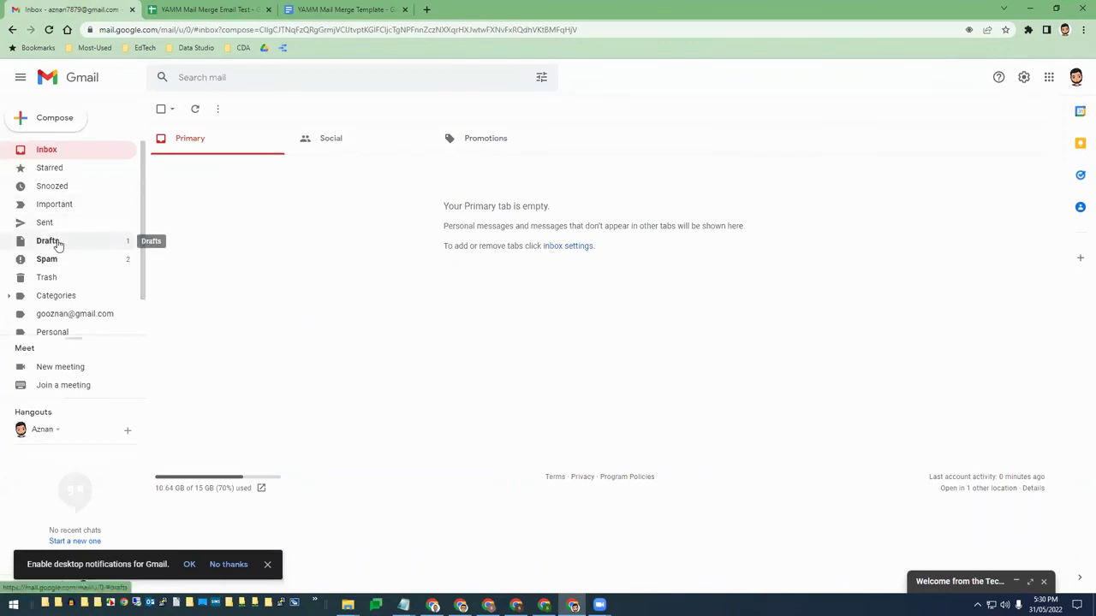
{"action": "left_click", "coordinate": [53, 241]}
{"action": "left_click", "coordinate": [349, 169]}
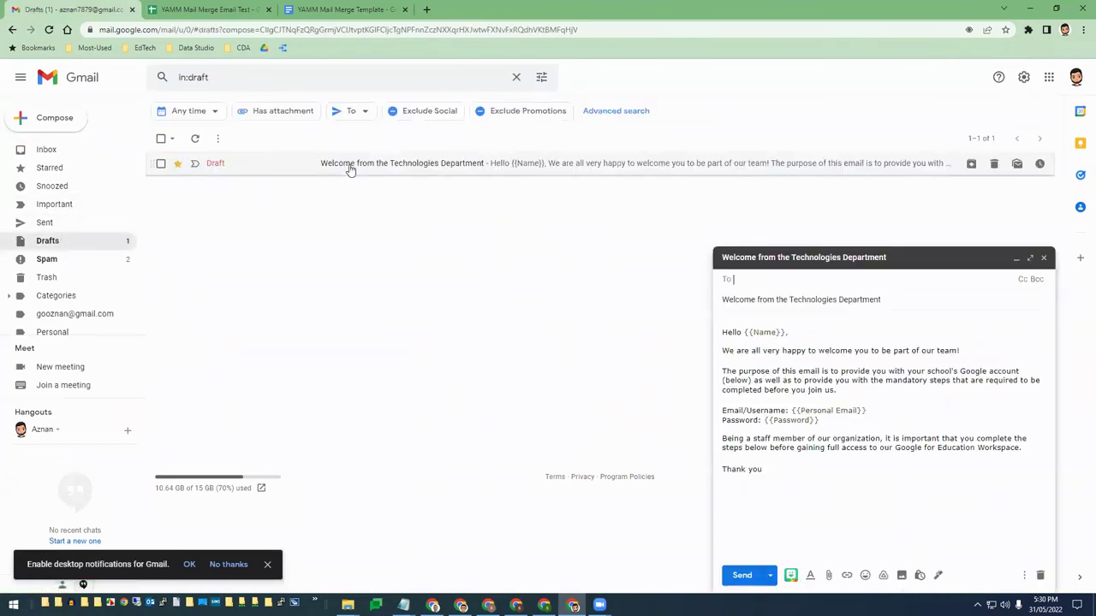
{"action": "left_click", "coordinate": [1043, 257]}
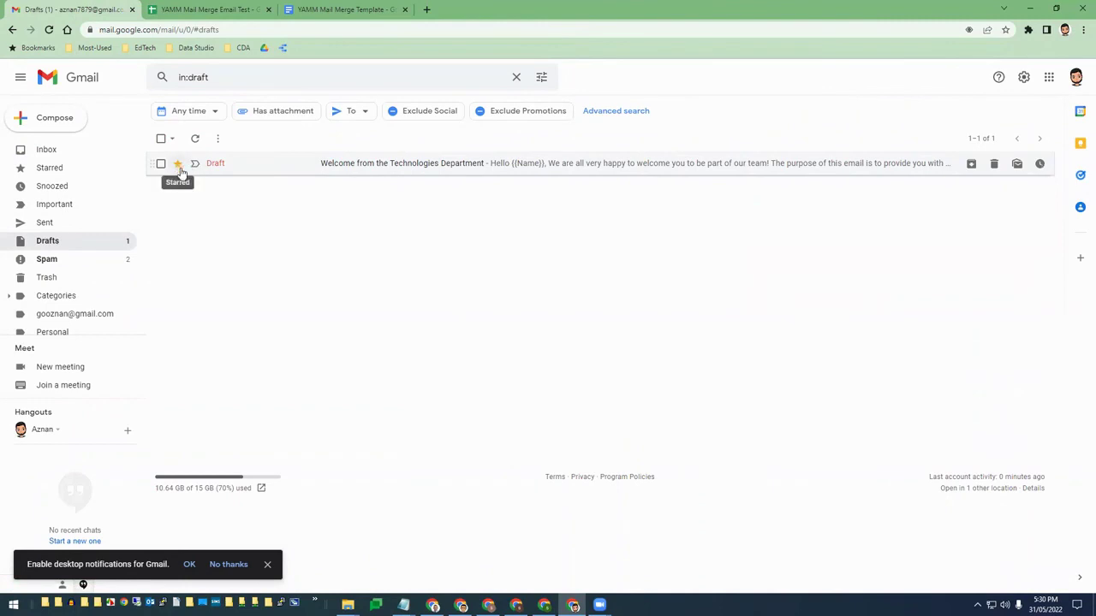
{"action": "left_click", "coordinate": [317, 11]}
{"action": "left_click", "coordinate": [192, 10]}
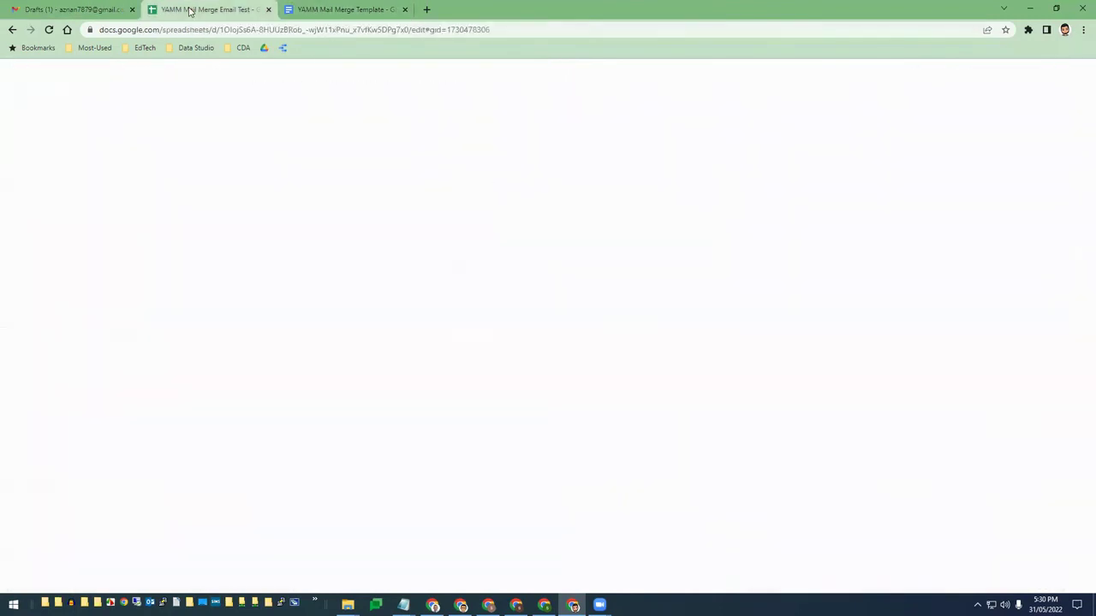